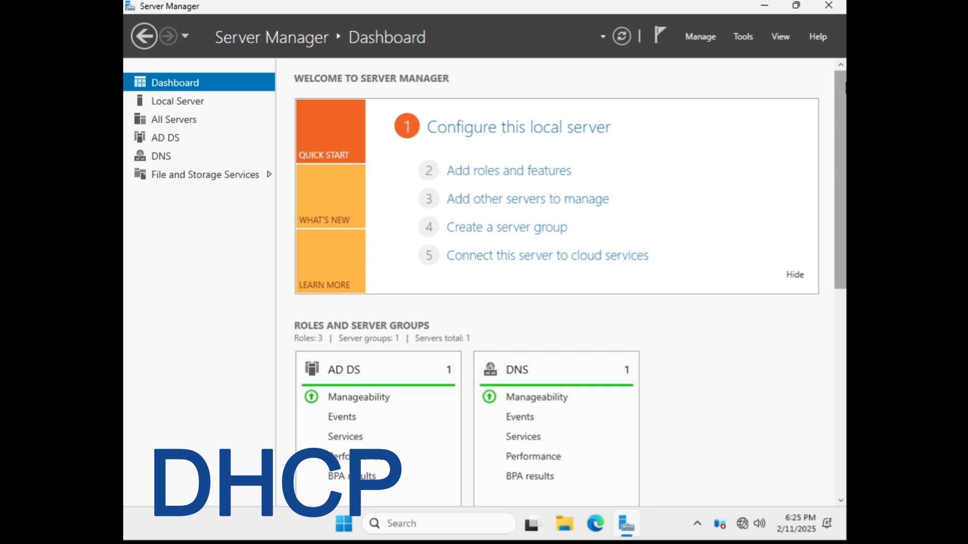
Start a role-based installation on the local server and select the DHCP Server role with its required management tools
click(533, 174)
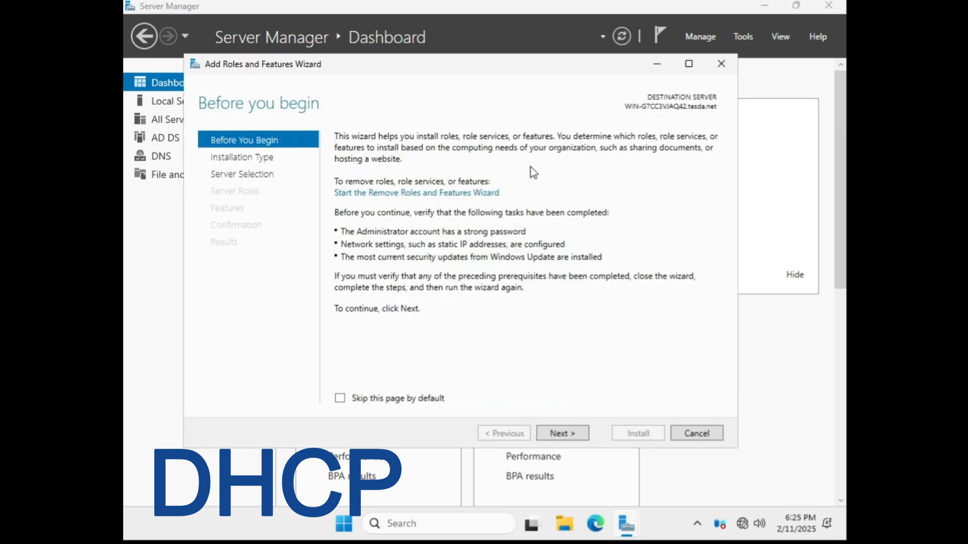
click(560, 434)
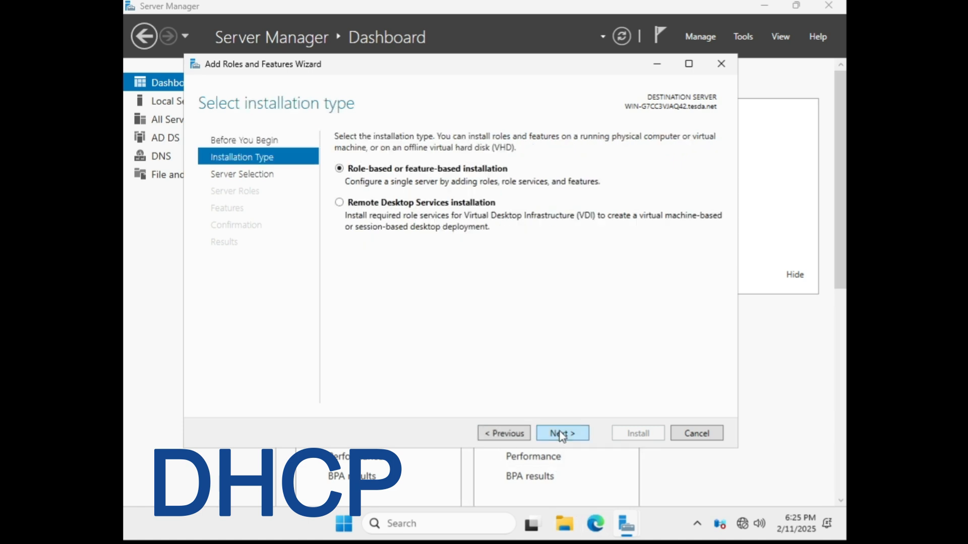
click(560, 432)
click(560, 432)
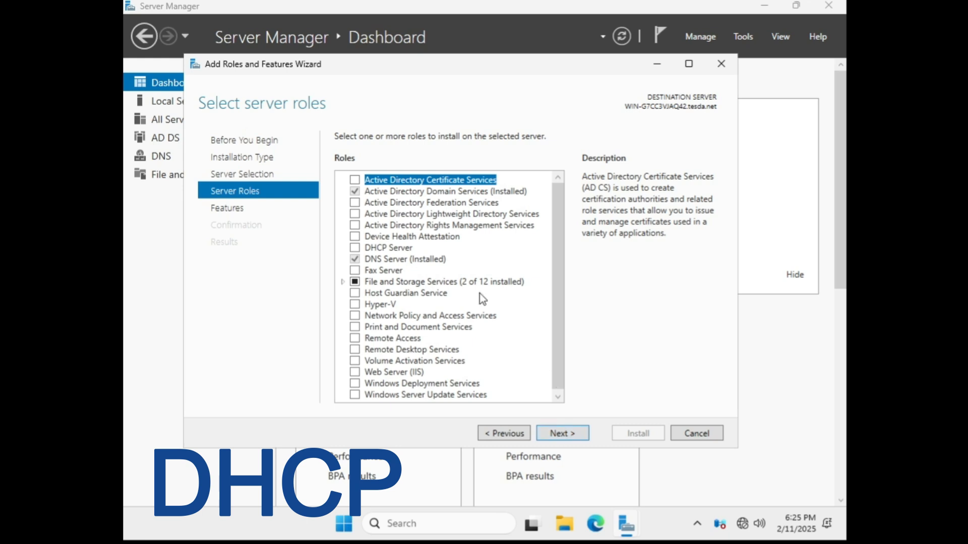
click(355, 247)
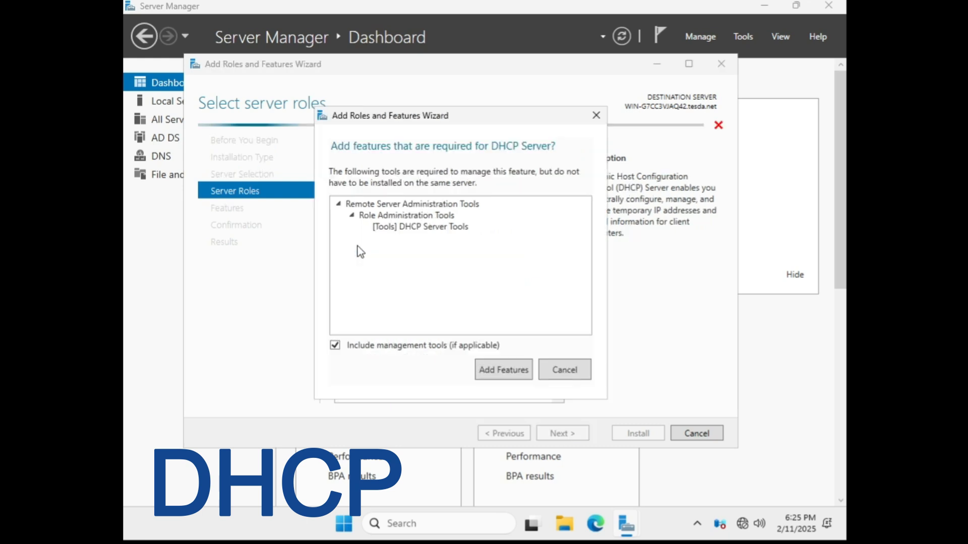
click(504, 370)
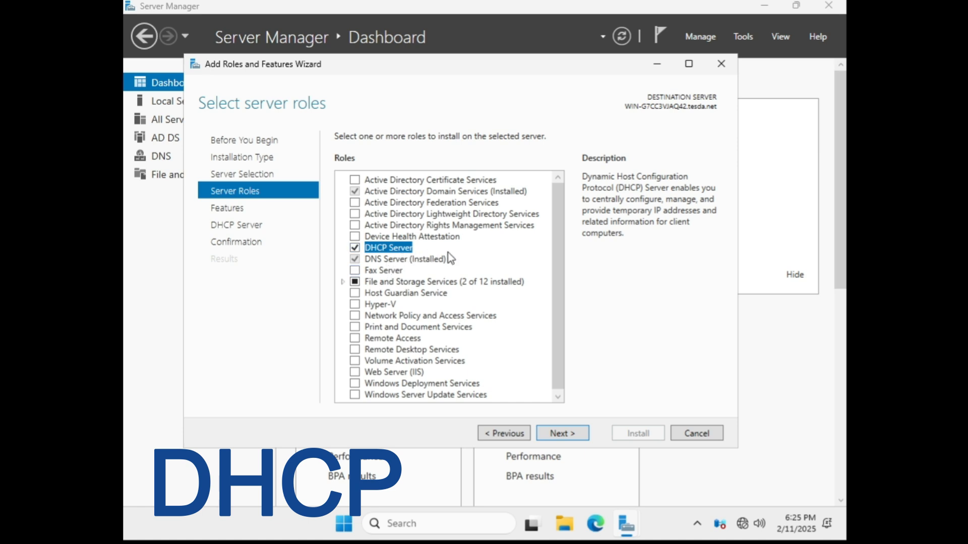
Install the DHCP Server role without extra features and close the wizard once the installation completes
click(568, 442)
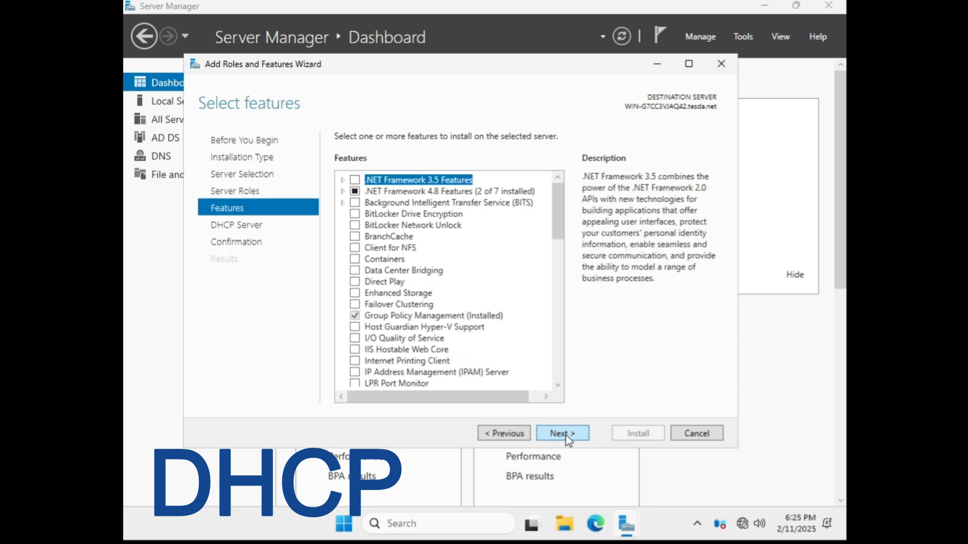
click(568, 441)
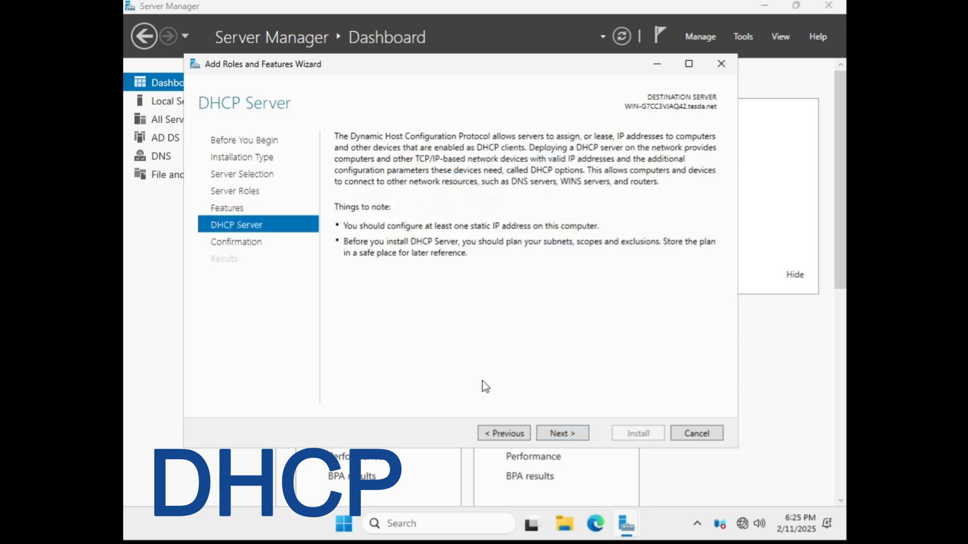
click(571, 440)
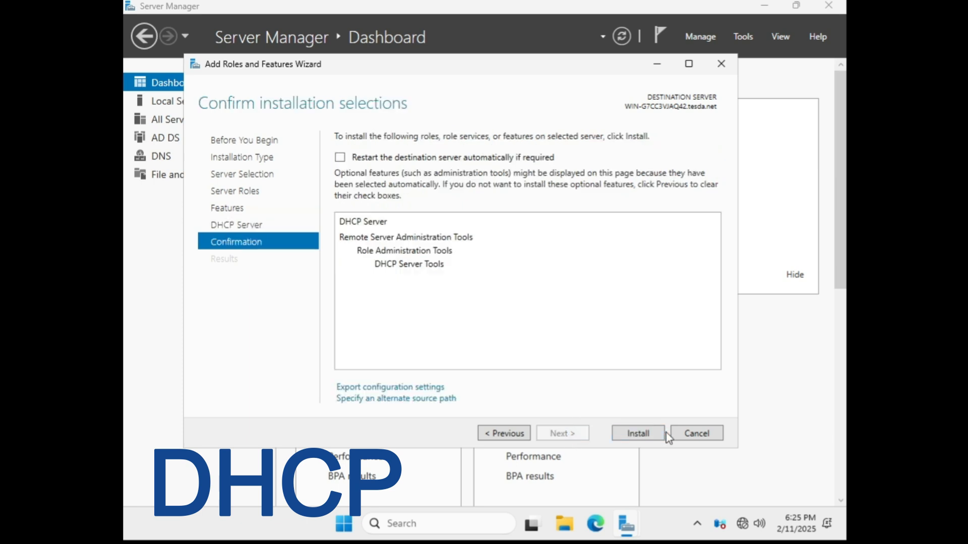
click(637, 435)
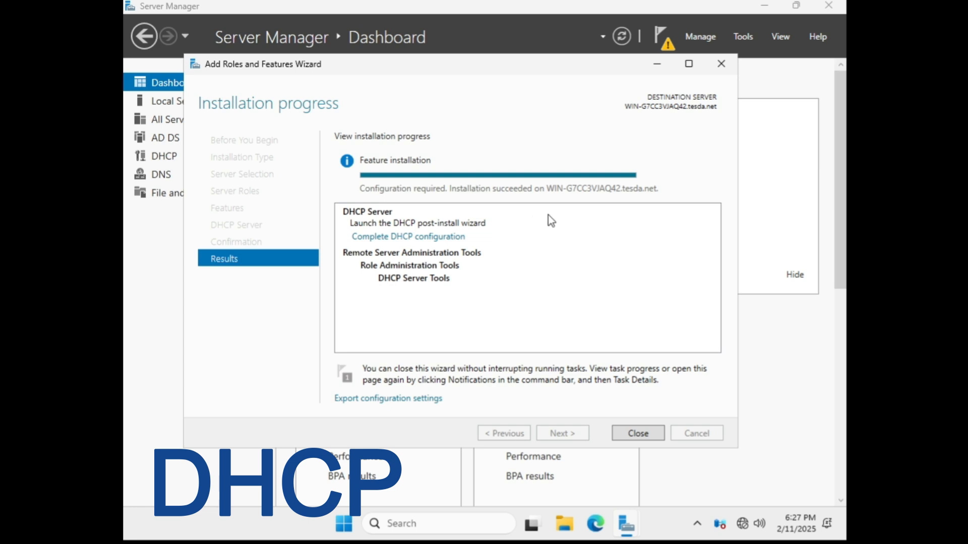
click(638, 434)
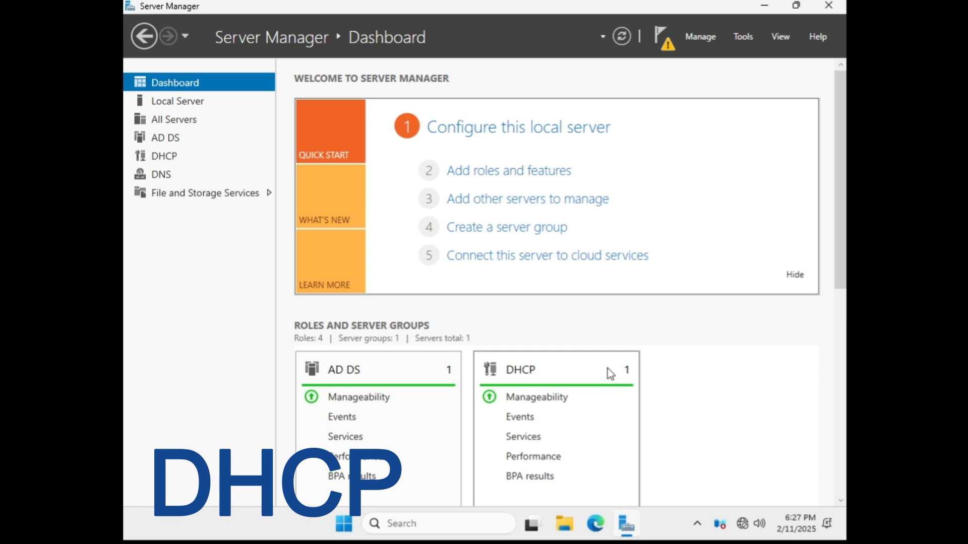
Complete the DHCP post-install configuration, authorizing the server with the preselected administrator credentials
click(668, 52)
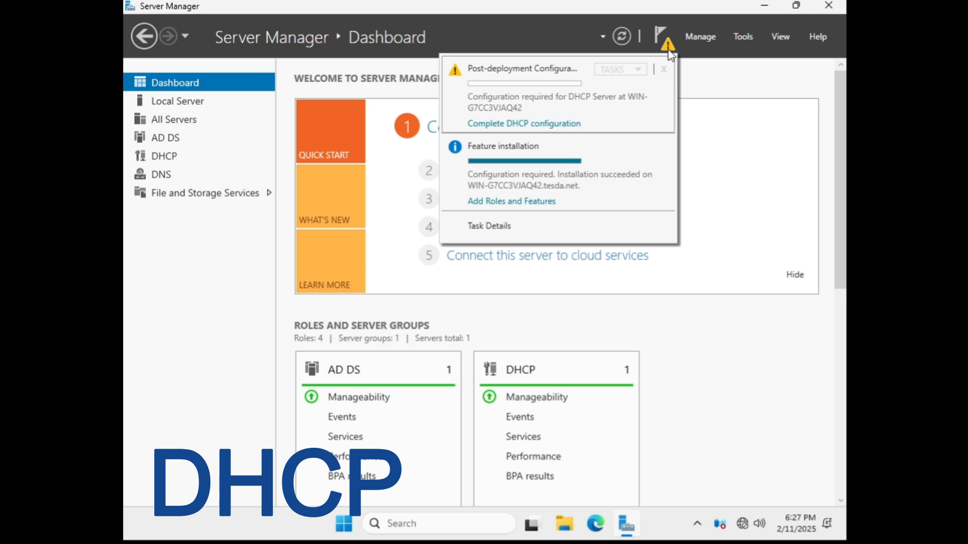
click(520, 124)
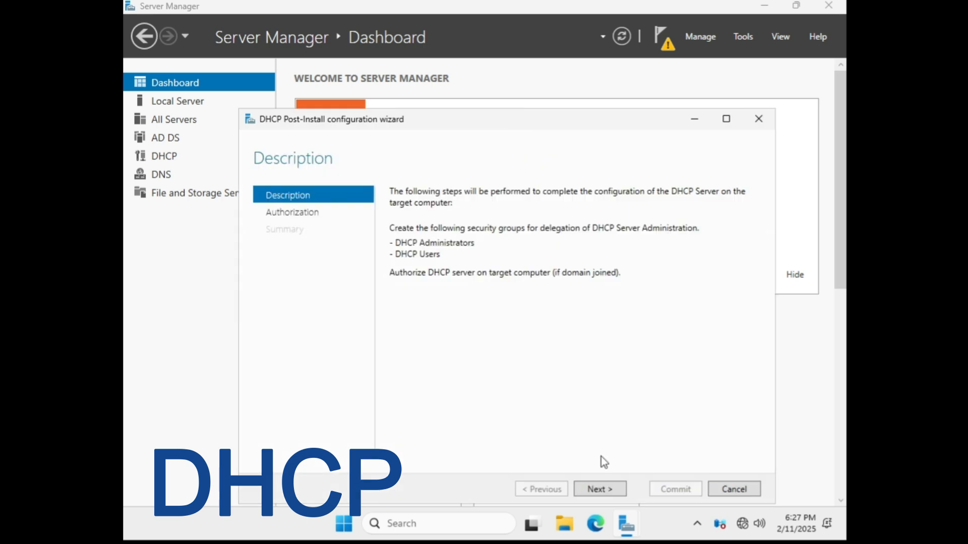
click(601, 491)
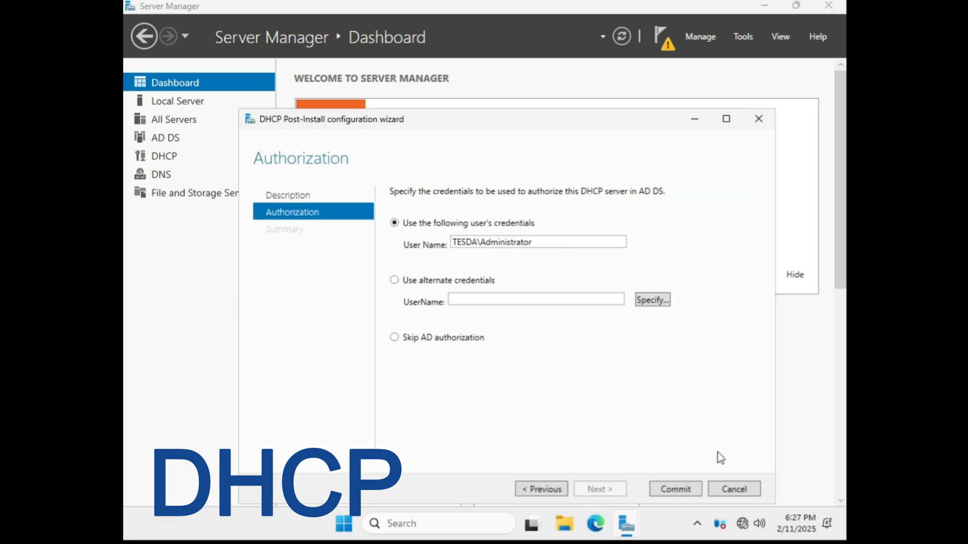
click(687, 491)
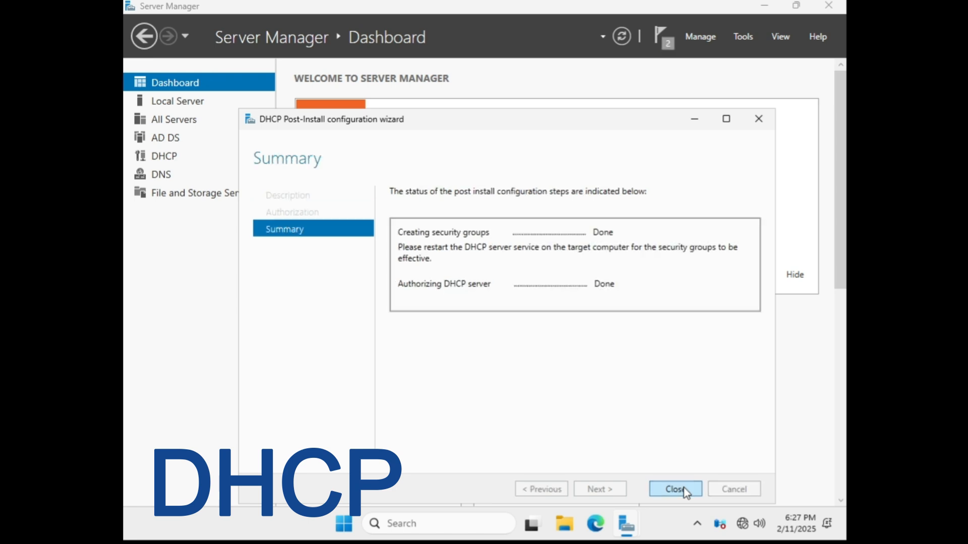
click(675, 490)
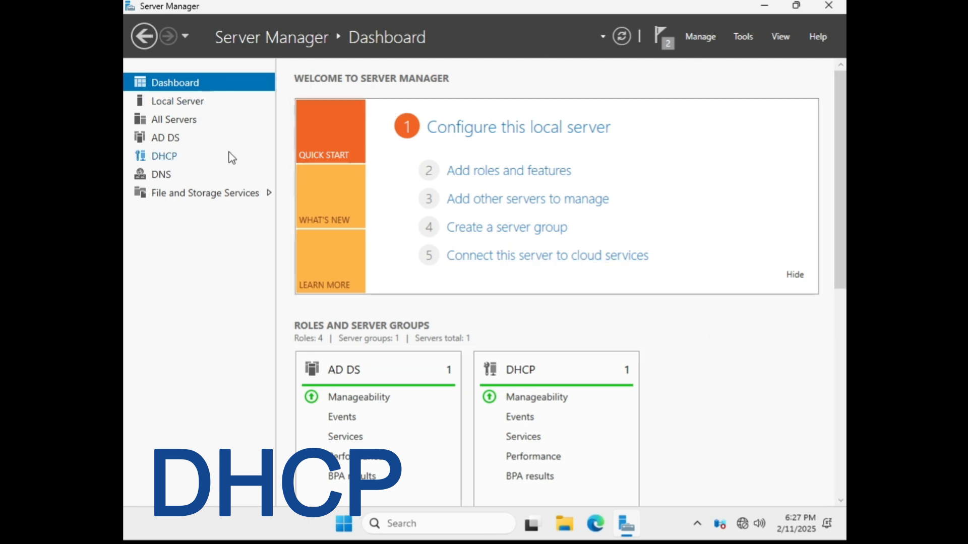
Open DHCP Manager for the DHCP server, maximize its window and widen the console tree to fit the server name
click(163, 162)
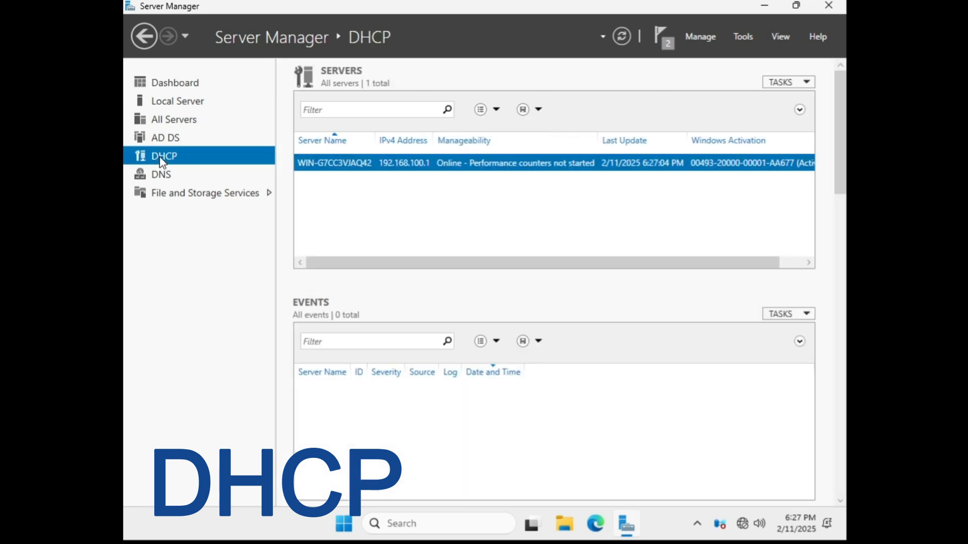
right_click(573, 167)
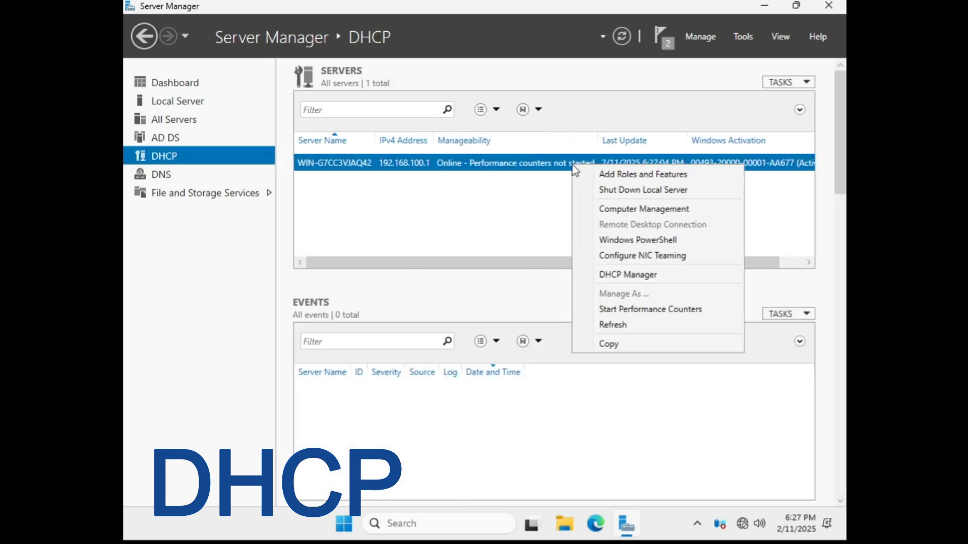
click(651, 277)
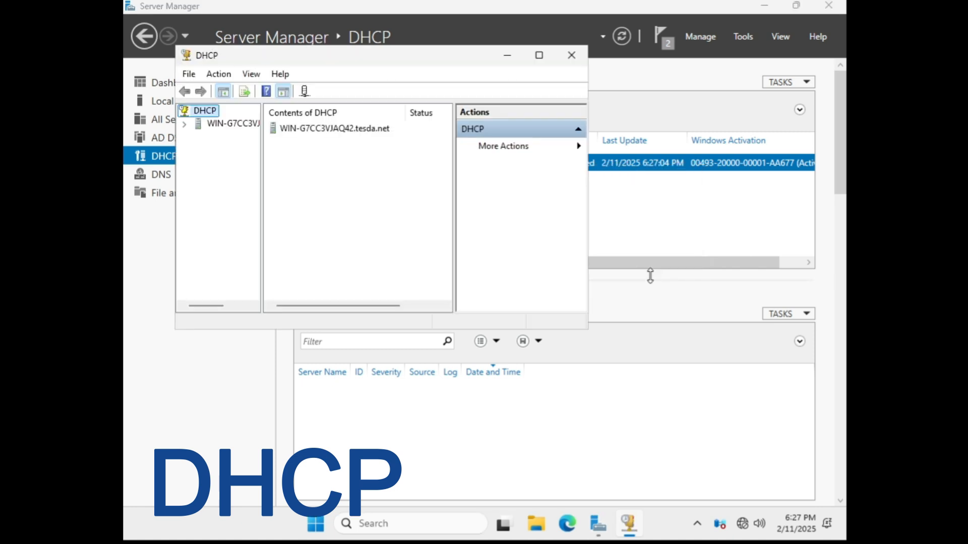
click(538, 55)
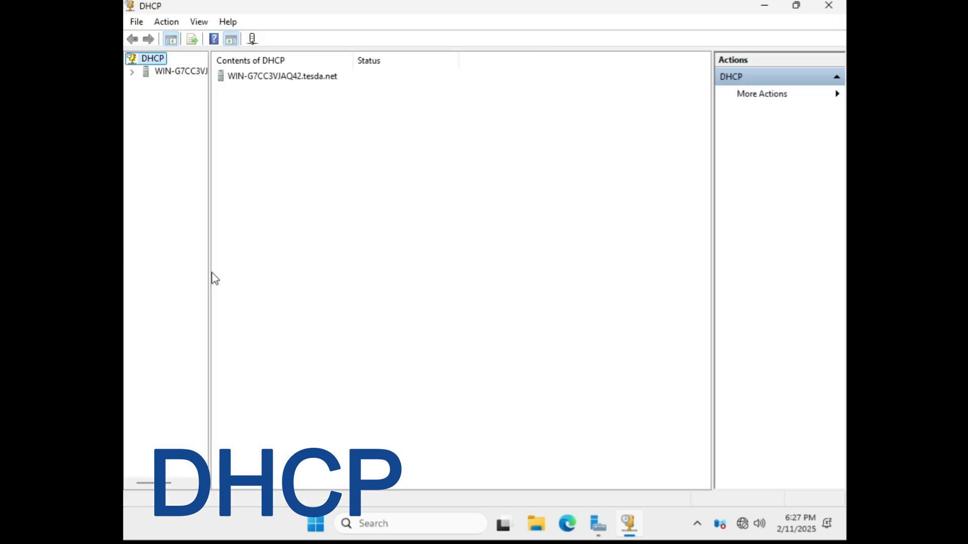
drag(209, 268, 310, 286)
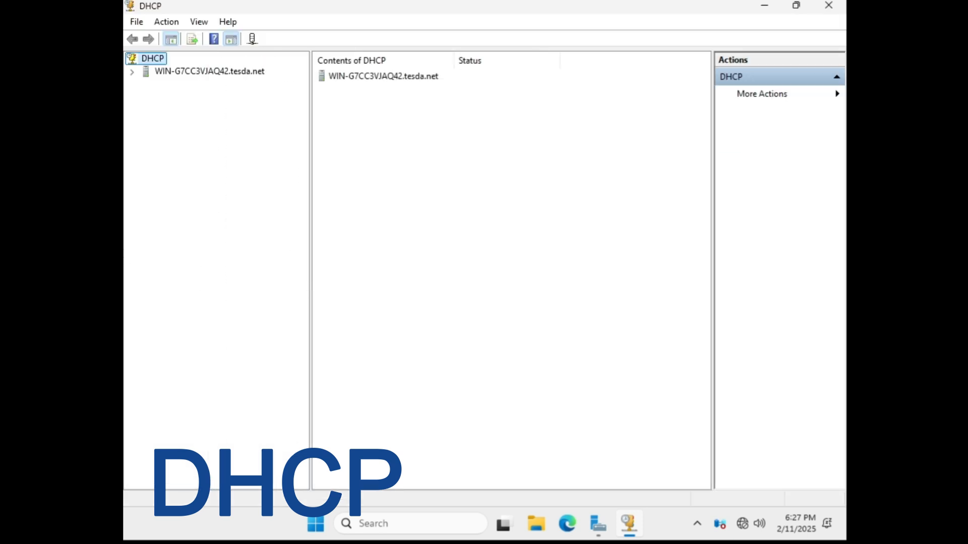
Start a new IPv4 scope on the server and name it DHCP 1, without a description
click(132, 74)
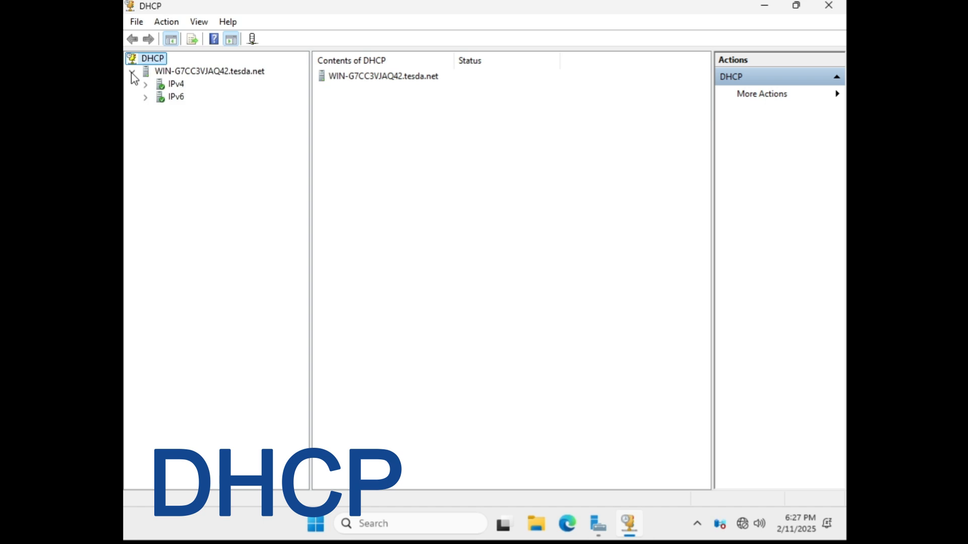
double_click(177, 86)
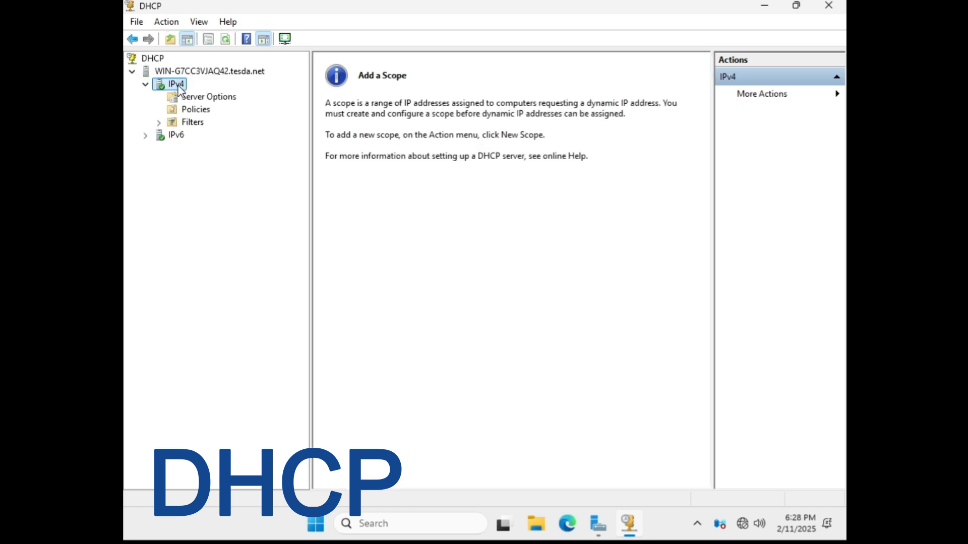
right_click(179, 90)
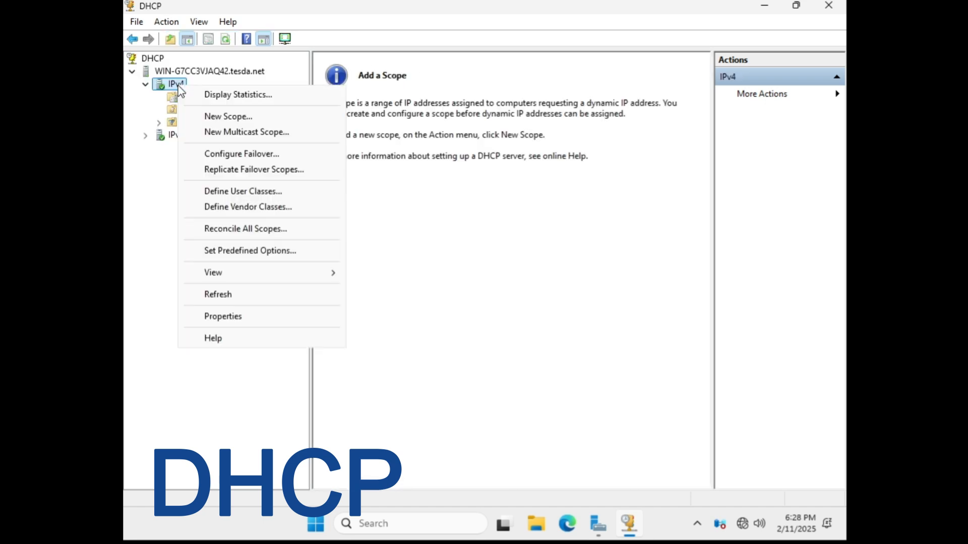
click(245, 118)
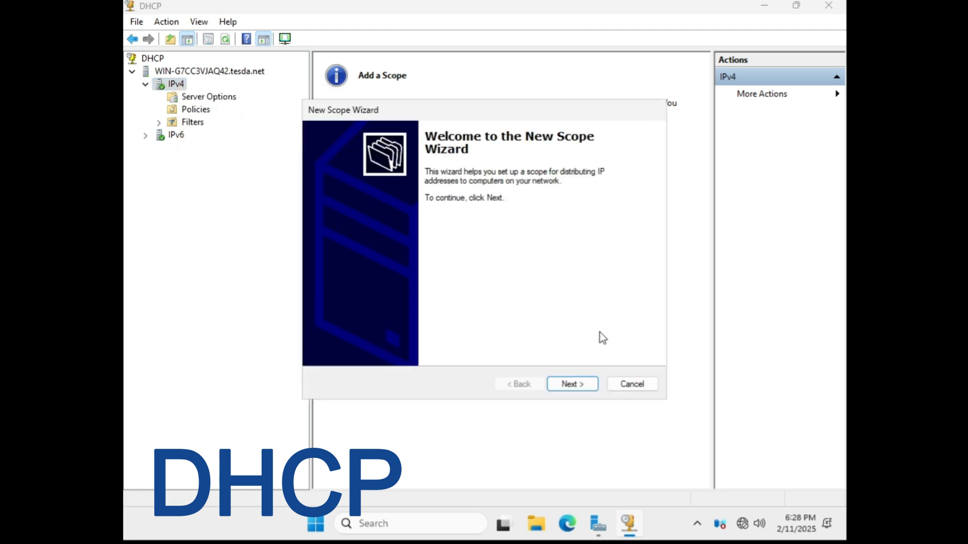
click(572, 384)
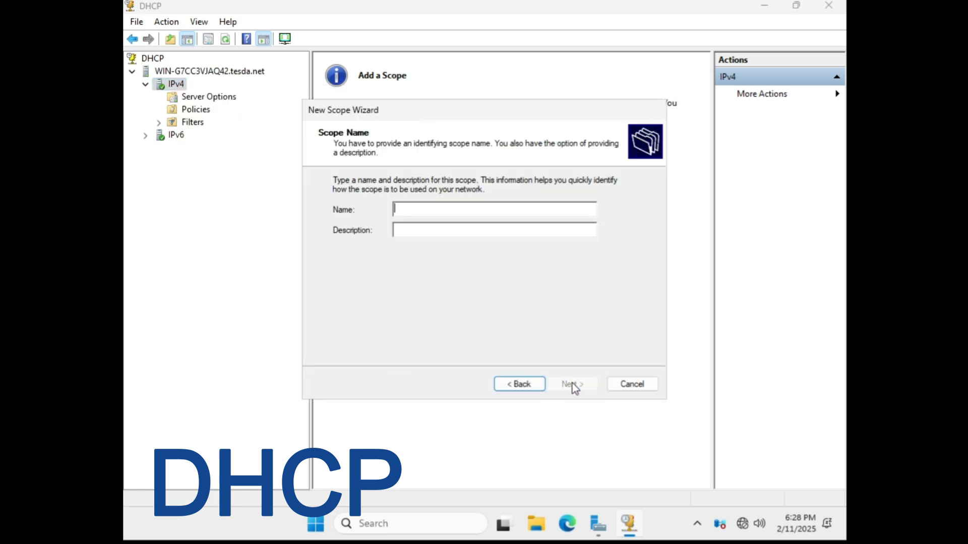
click(486, 211)
text(DHCP 1)
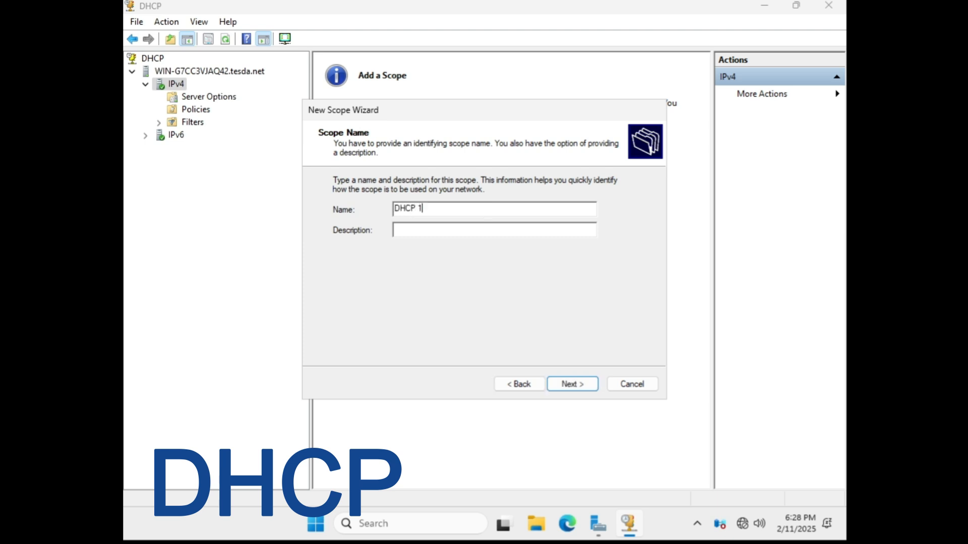
click(582, 385)
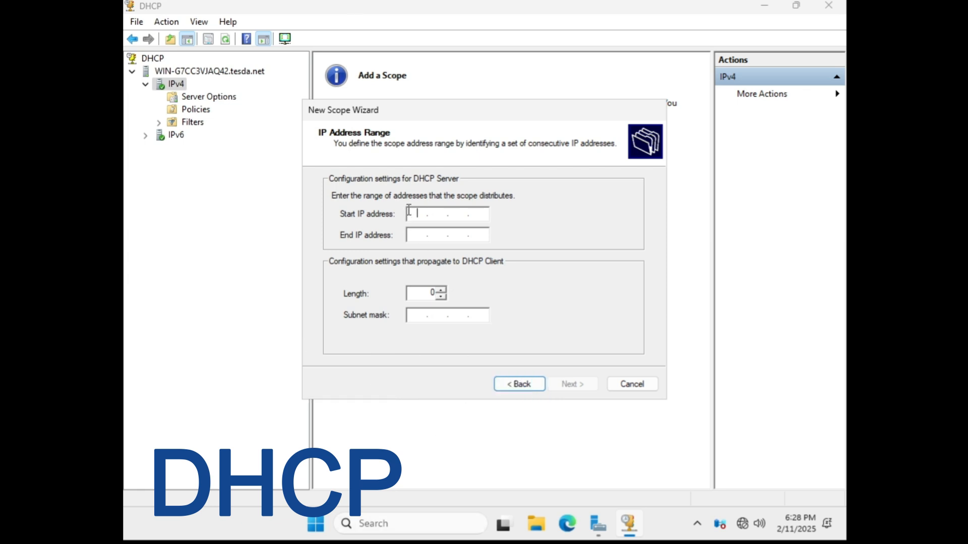
Set the scope's address range from 192.168.100.3 to 192.168.100.7, keeping the default subnet mask
click(415, 214)
text(192.168.100.3)
click(416, 233)
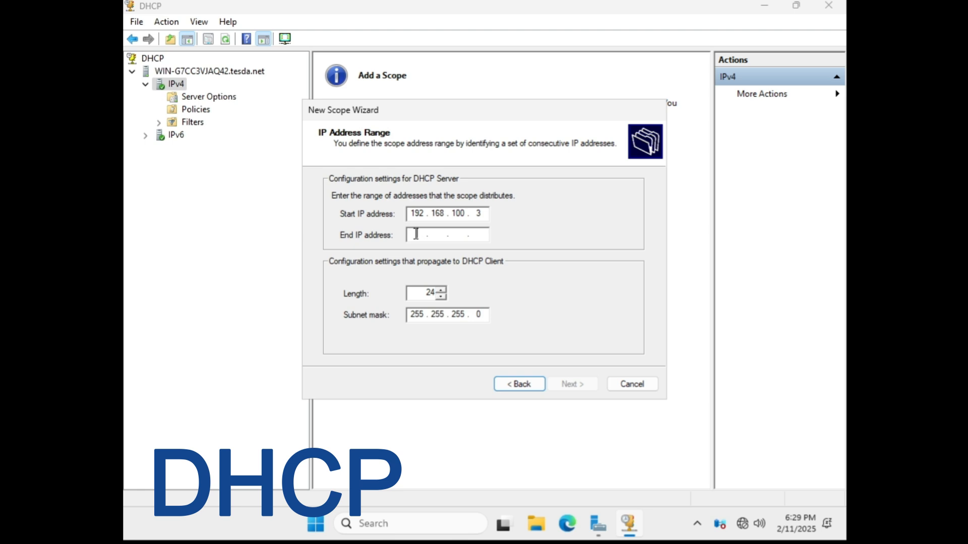
click(416, 233)
text(192 . )
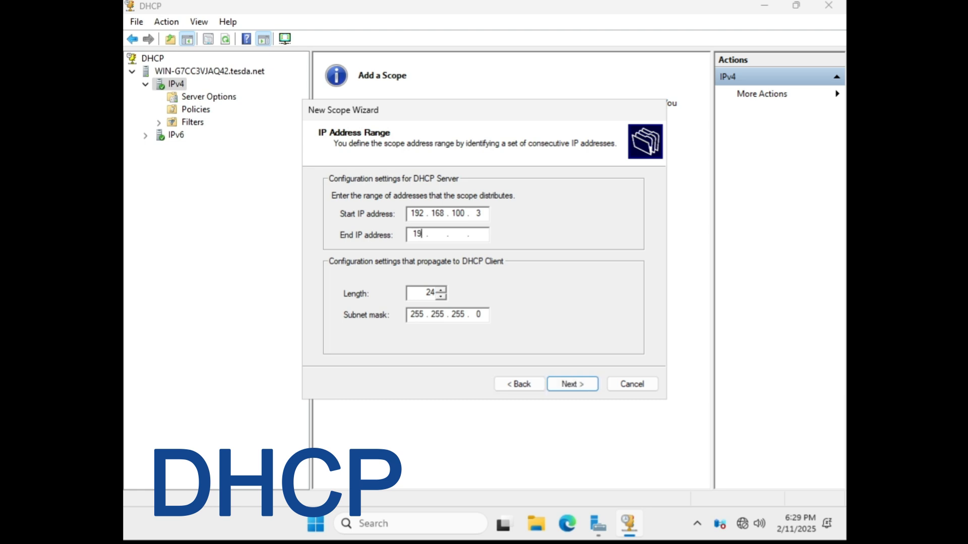
text(168 . 100 . 7)
click(573, 385)
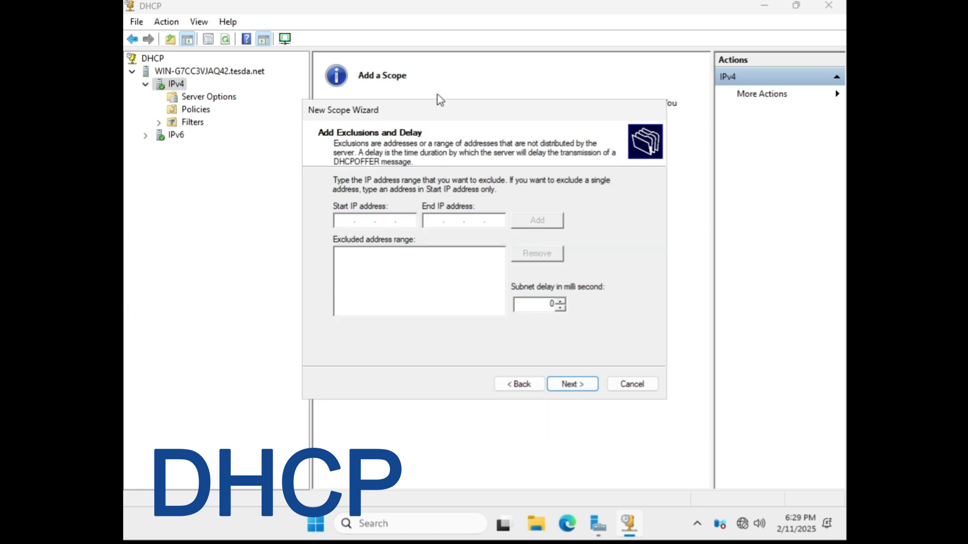
Add no exclusions, router or WINS servers to the scope, and keep the default 8-day lease, parent domain and DNS server
click(583, 386)
click(583, 387)
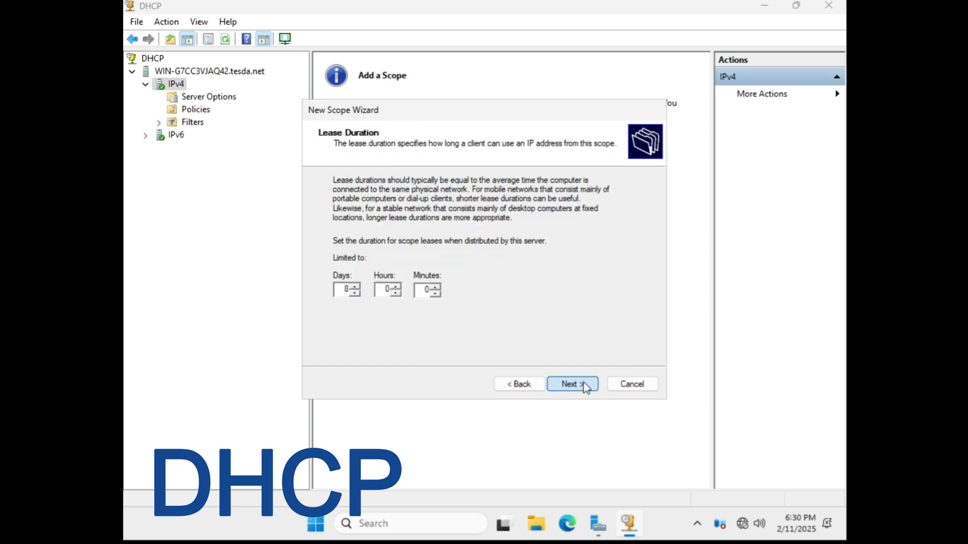
click(584, 387)
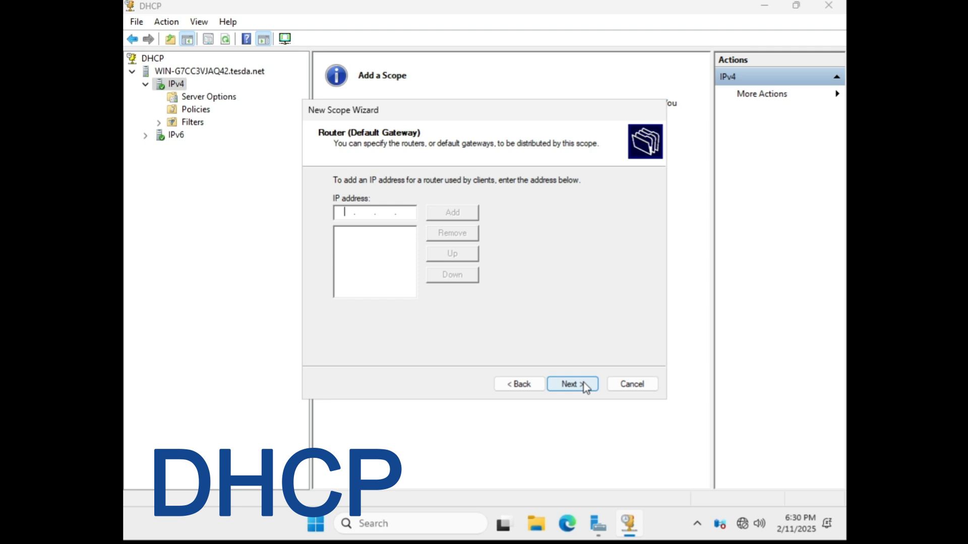
click(579, 385)
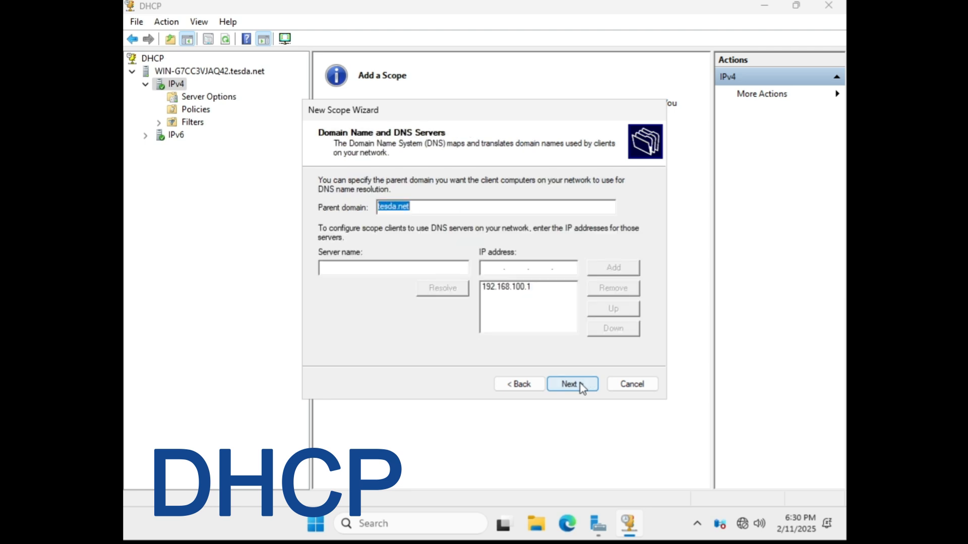
click(581, 386)
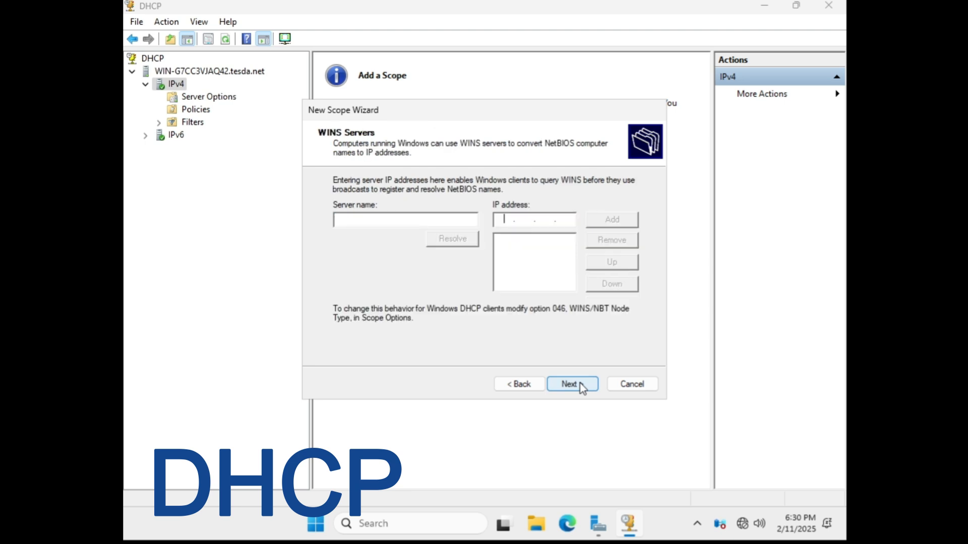
click(580, 385)
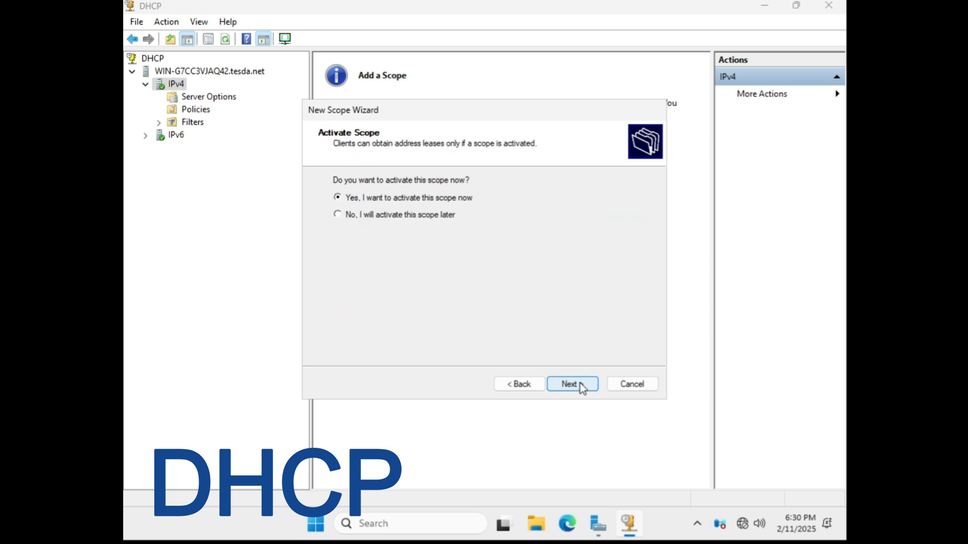
Activate the new DHCP 1 scope immediately and complete the scope wizard
click(580, 385)
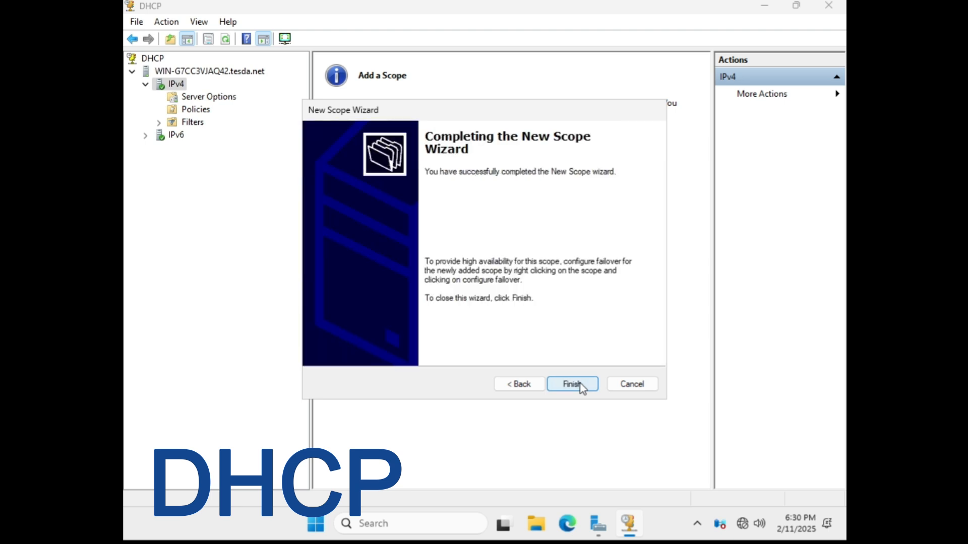
click(580, 387)
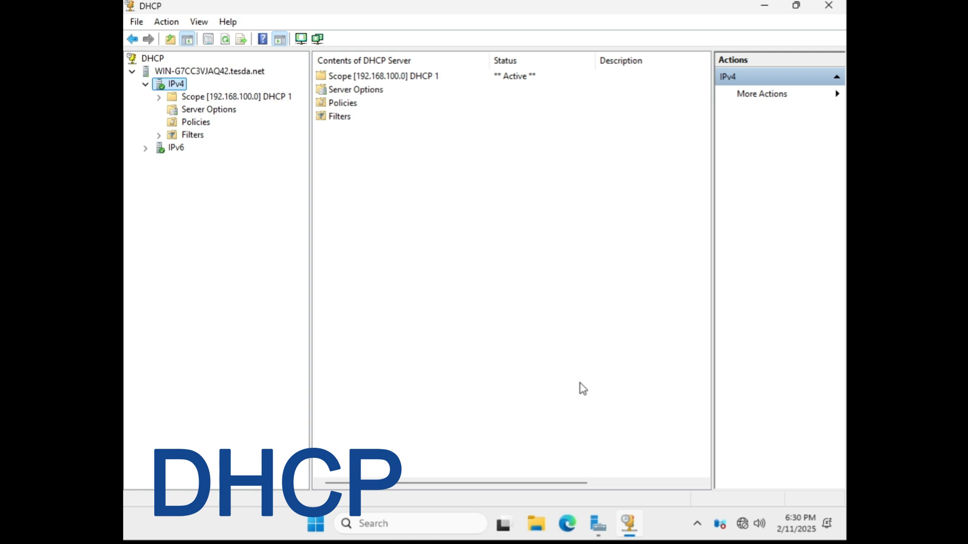
Open the properties of the server's Ethernet0 adapter through Control Panel's Network and Sharing Center
click(445, 523)
text(control)
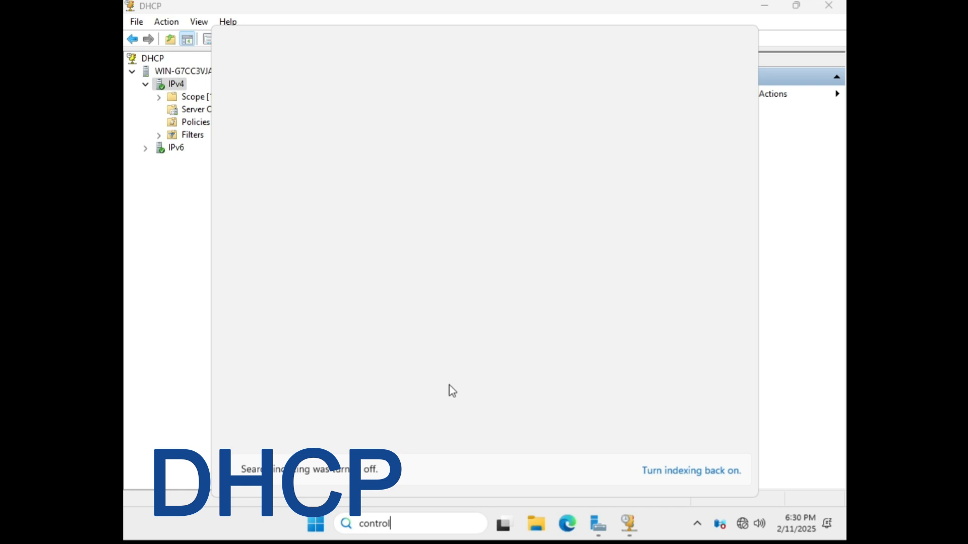
click(401, 127)
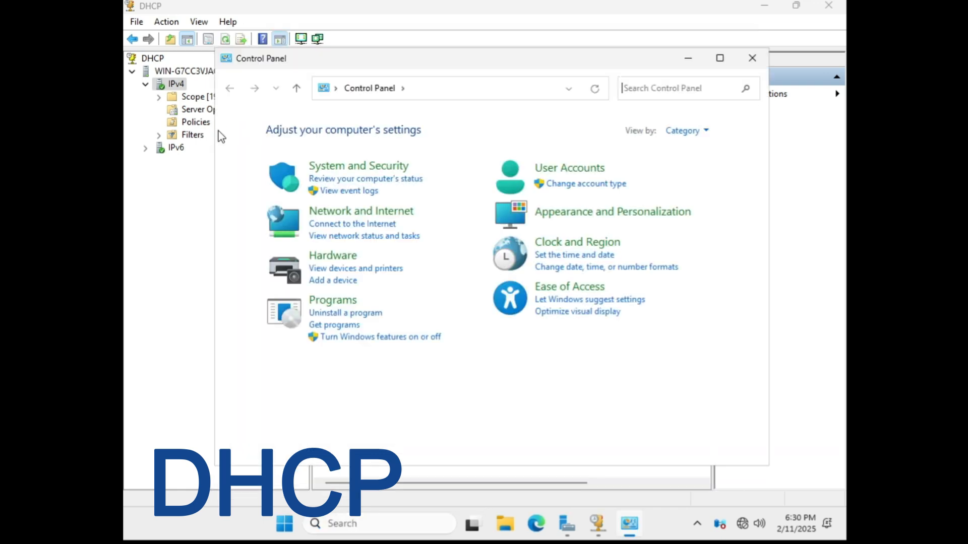
click(359, 216)
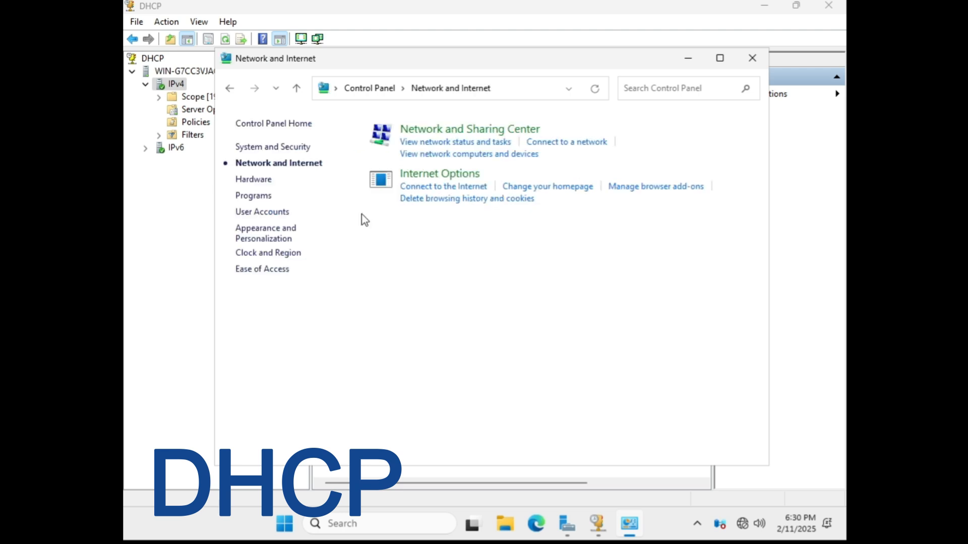
click(481, 132)
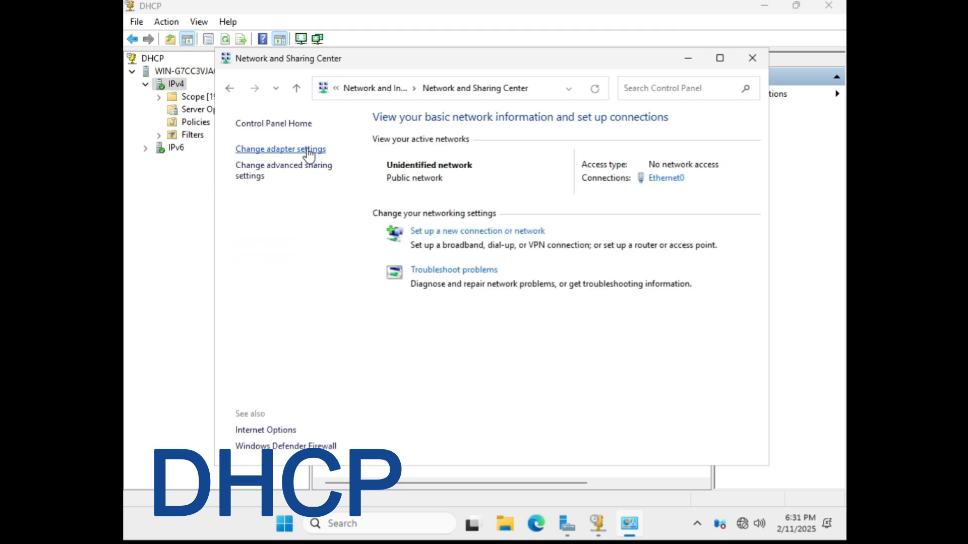
click(309, 150)
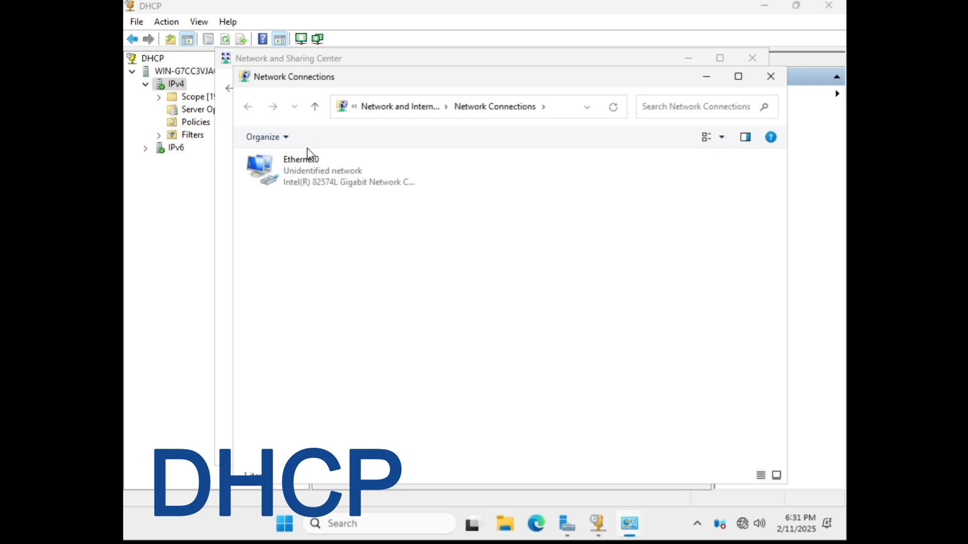
right_click(344, 165)
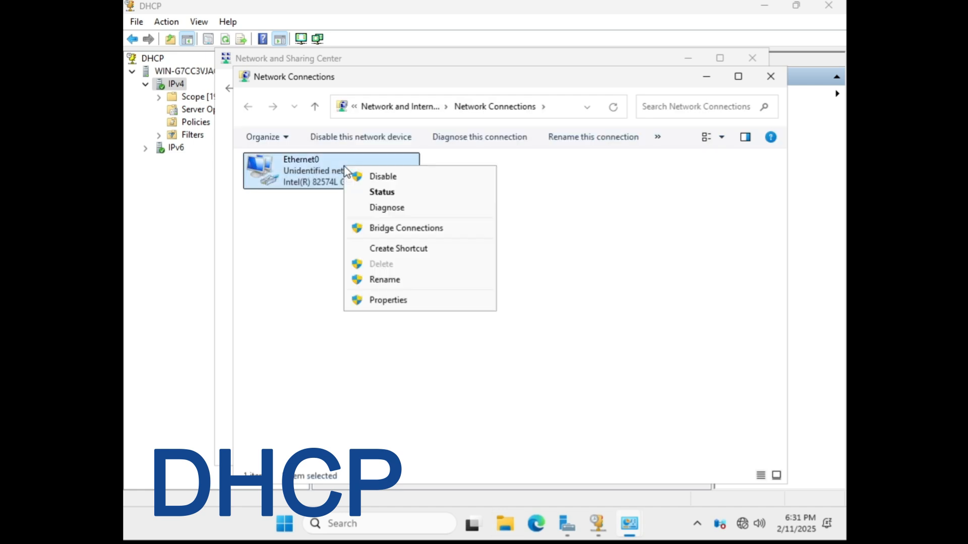
click(396, 304)
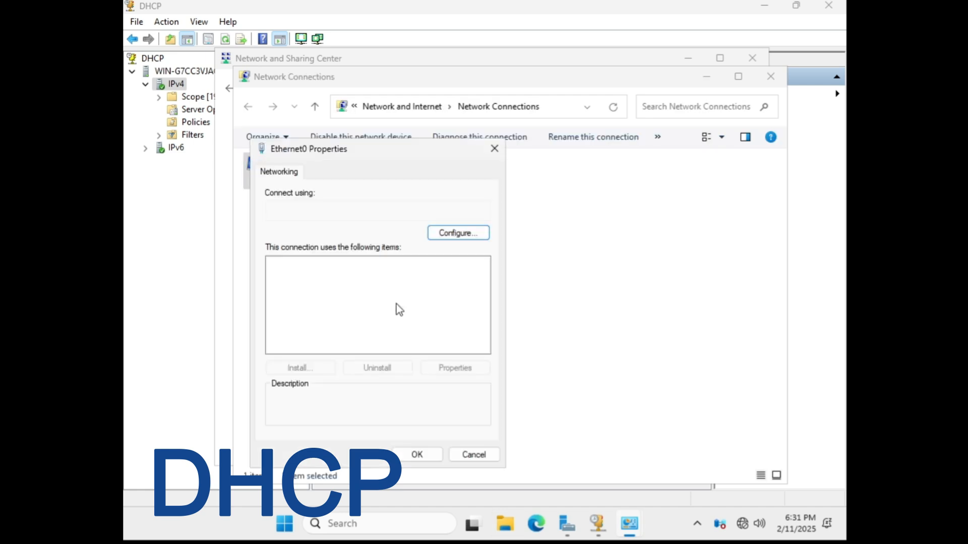
Set the preferred DNS server in Ethernet0's IPv4 properties to 192.168.100.1 and save the adapter settings
double_click(406, 296)
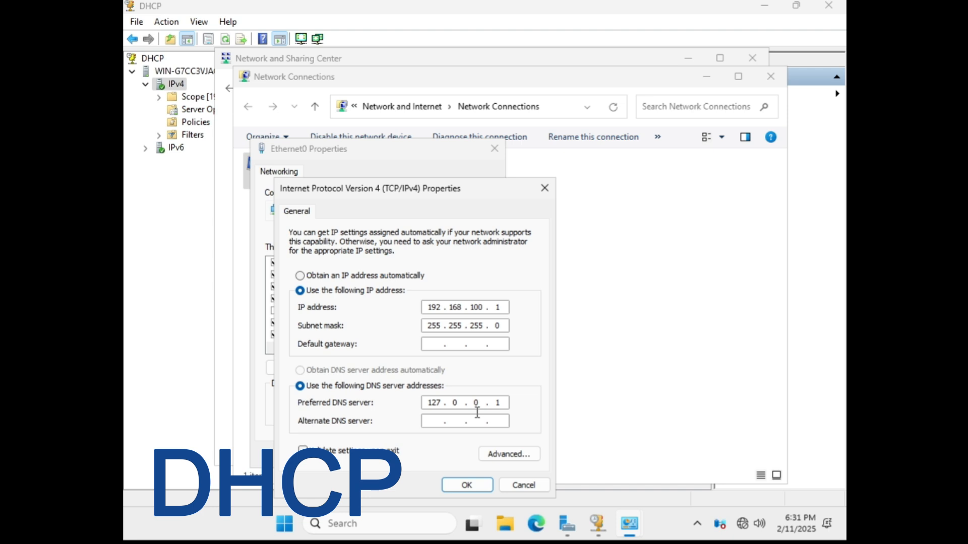
double_click(429, 402)
text(192 . 168 . 100 . 1)
click(468, 487)
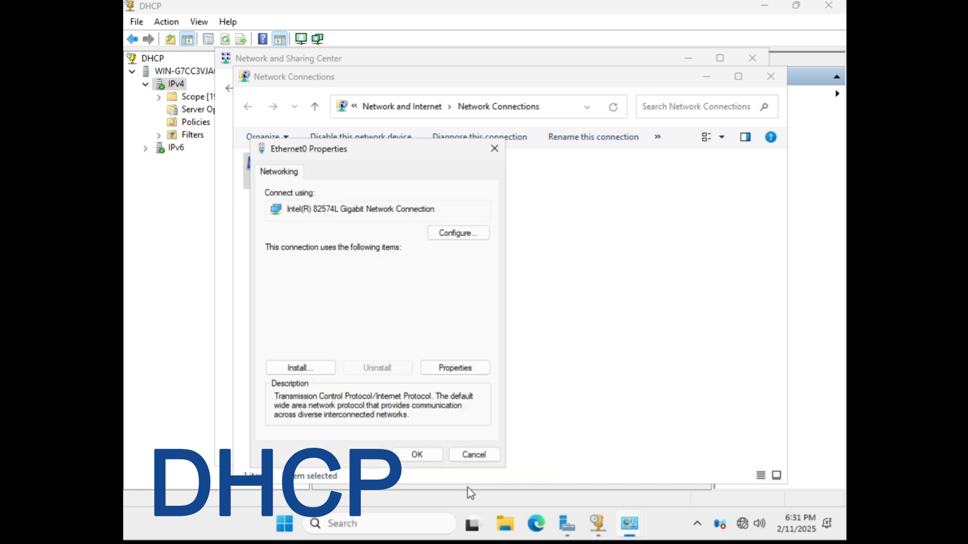
click(424, 453)
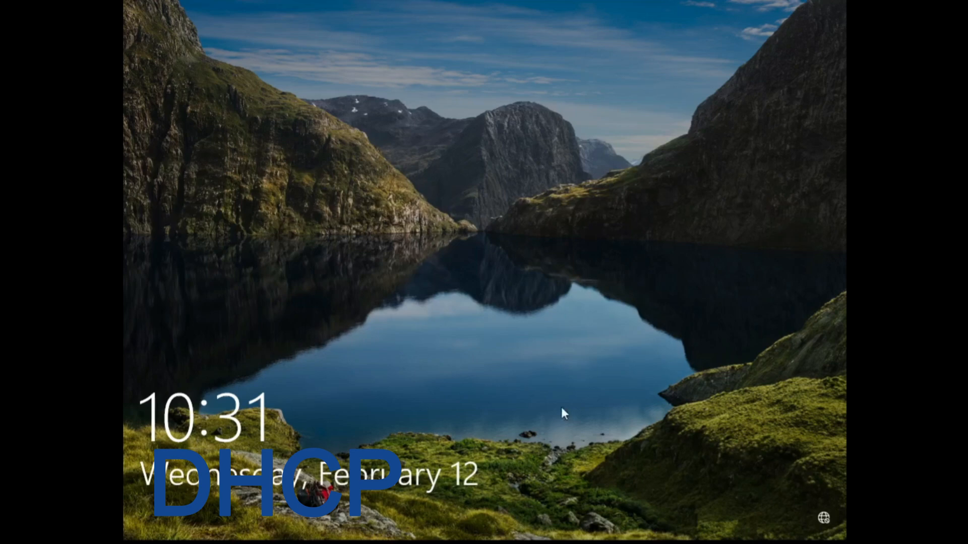
Switch to the Windows 10 client, sign in with the account password and dismiss the Microsoft Edge welcome page
click(554, 406)
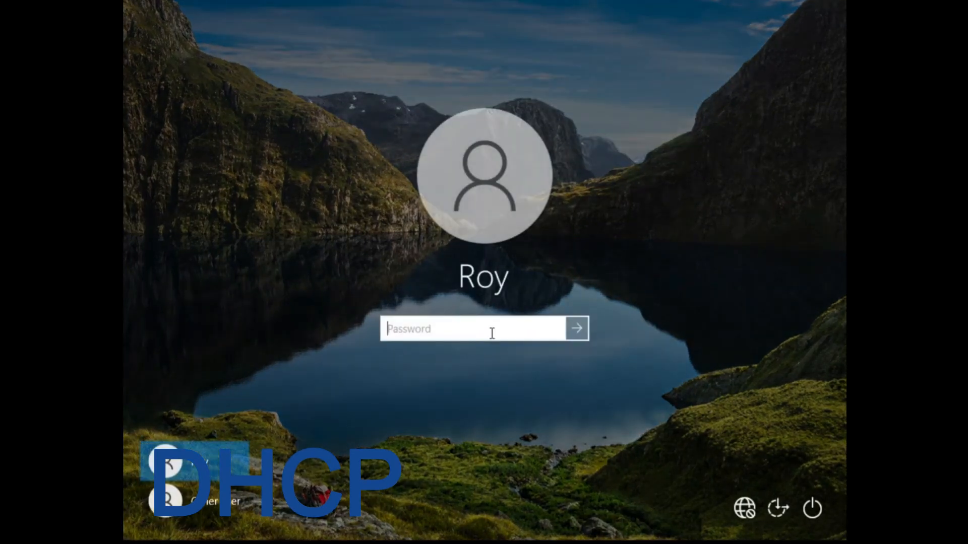
text(********)
key(Return)
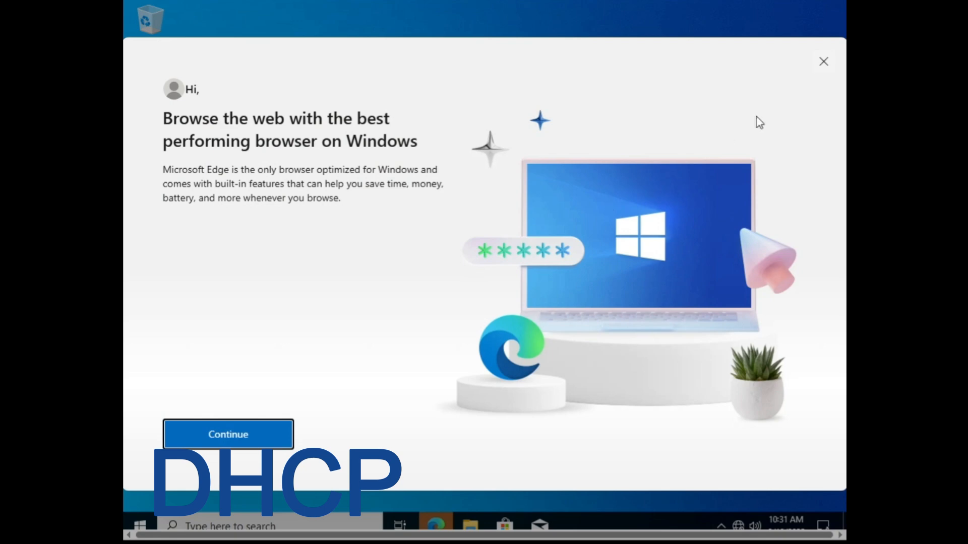
click(823, 62)
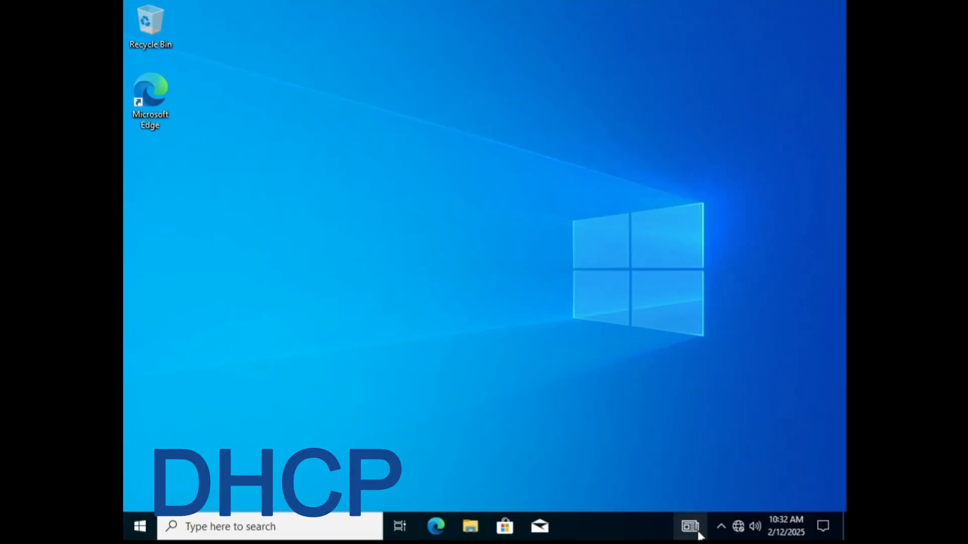
Open the status of the client's Ethernet0 adapter from the Ethernet adapter options in Network & Internet settings
right_click(742, 524)
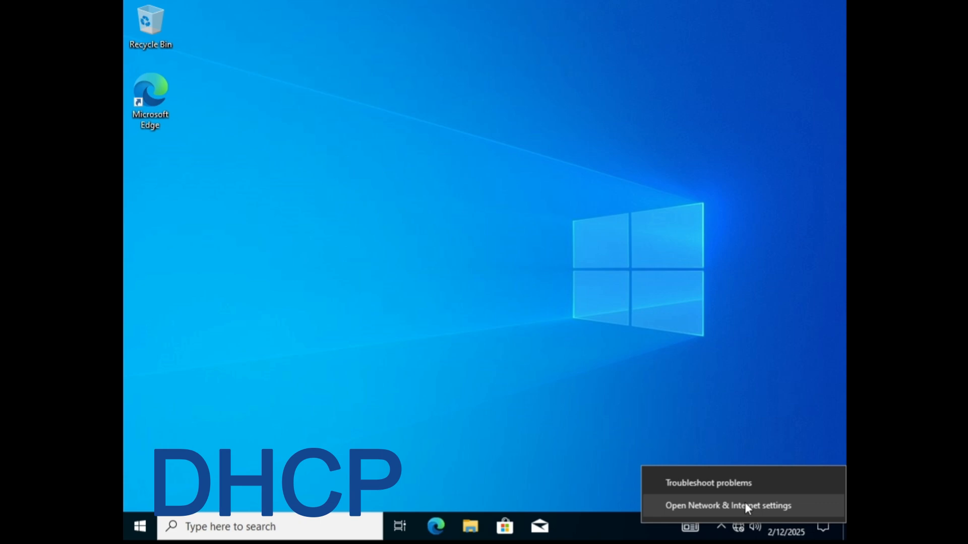
click(745, 502)
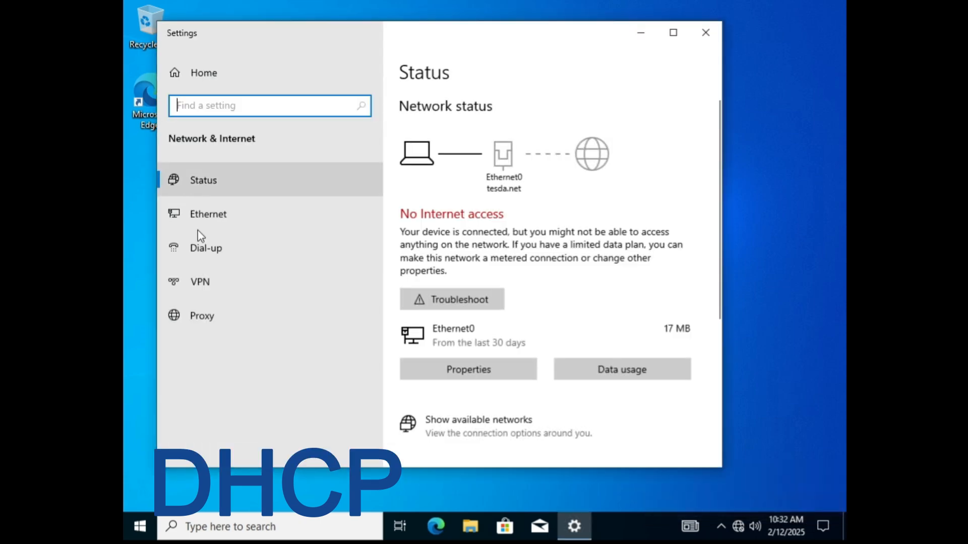
click(205, 222)
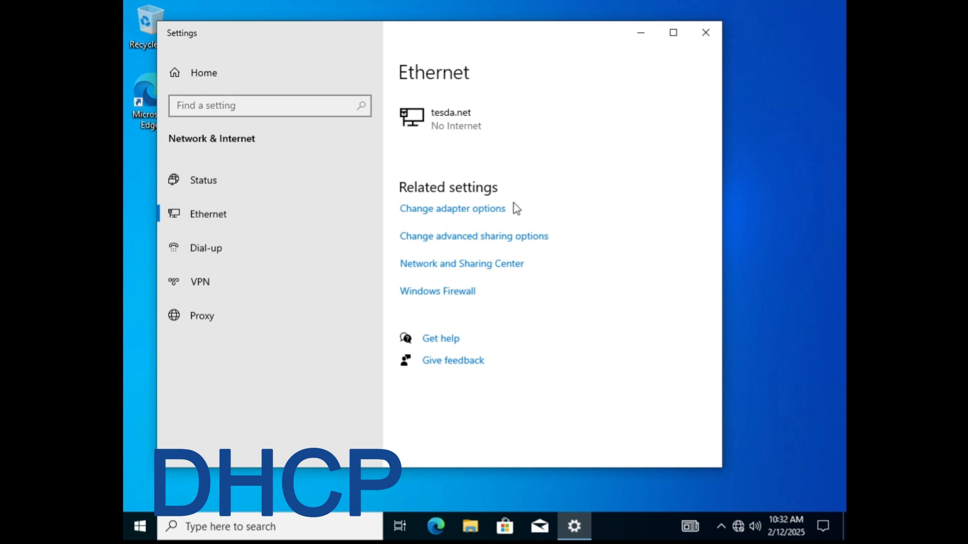
click(495, 208)
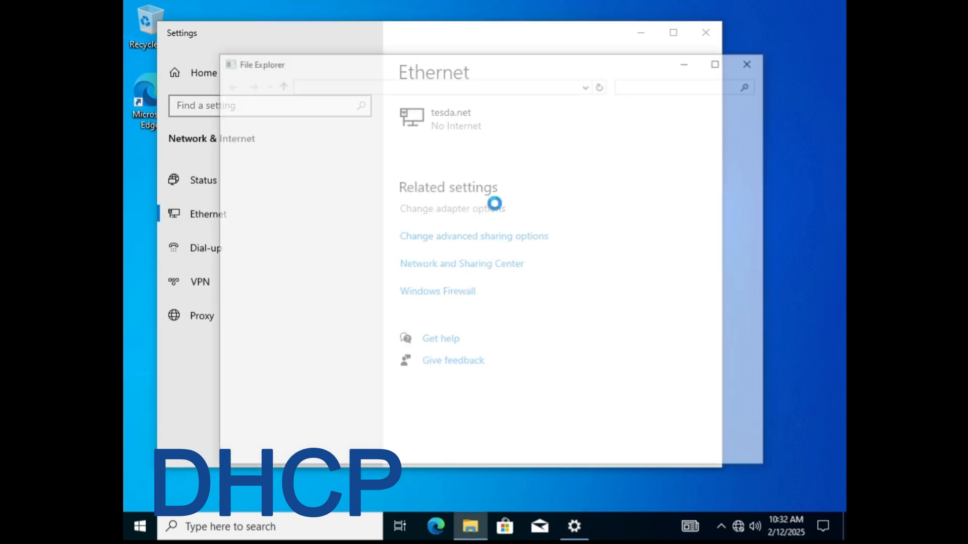
double_click(334, 139)
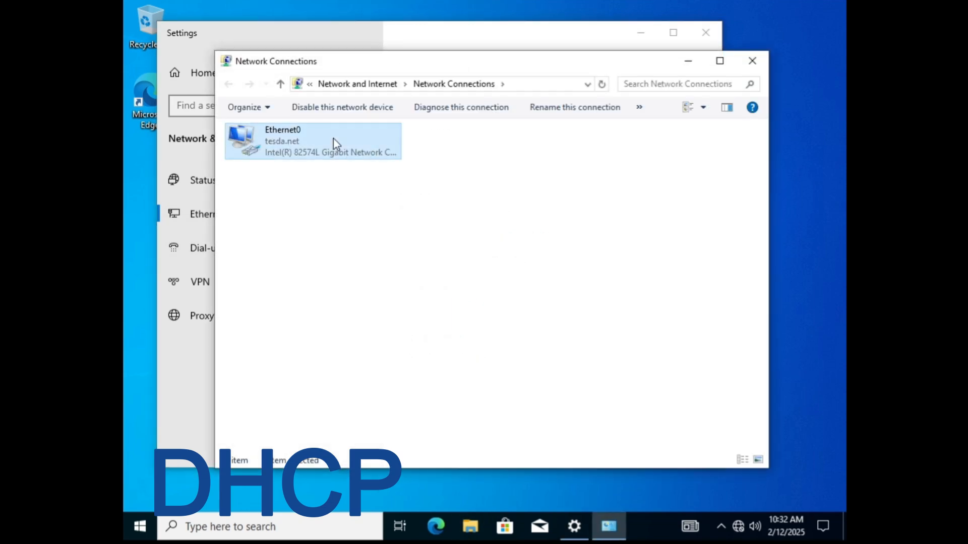
Open Ethernet0's properties, authorizing the access with the administrator user name and the account password
click(397, 377)
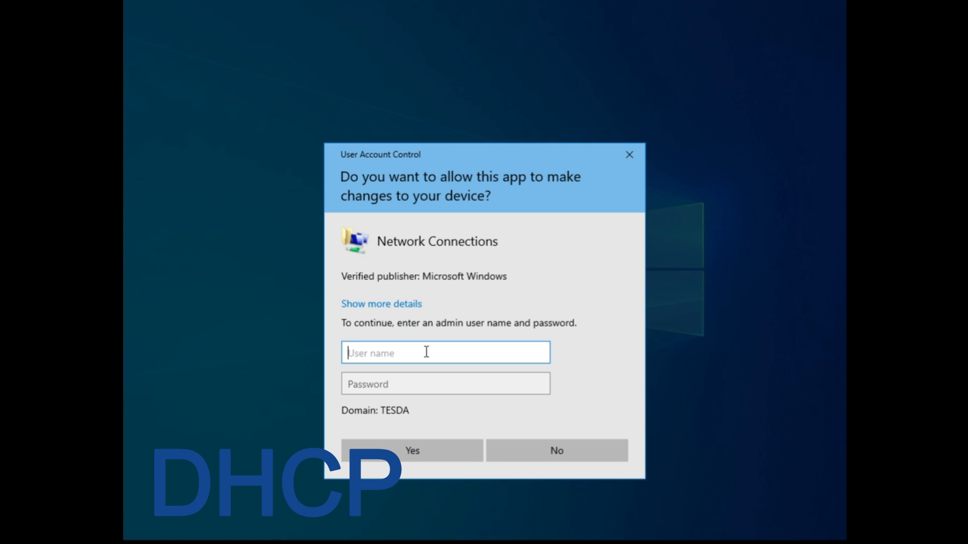
text(administrator)
click(452, 377)
text(•••••••••)
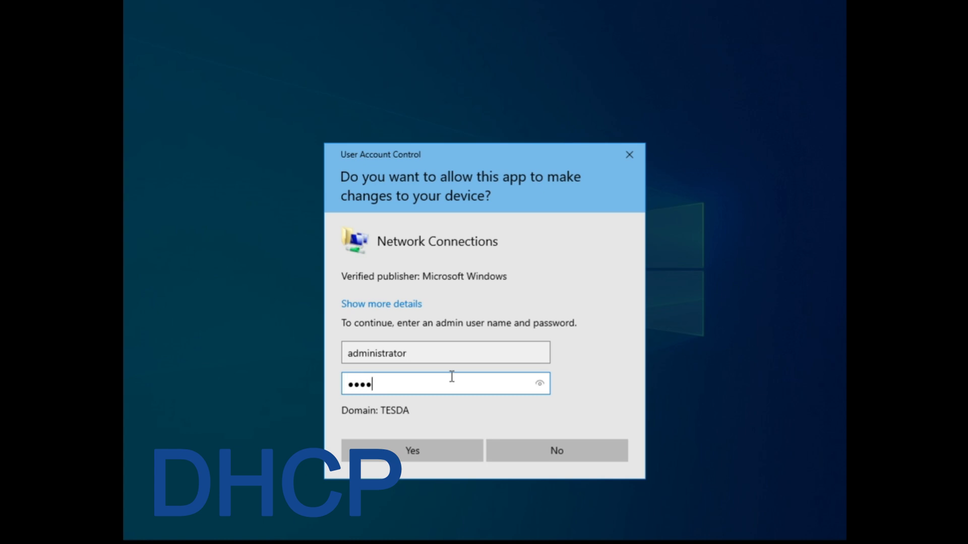
key(Return)
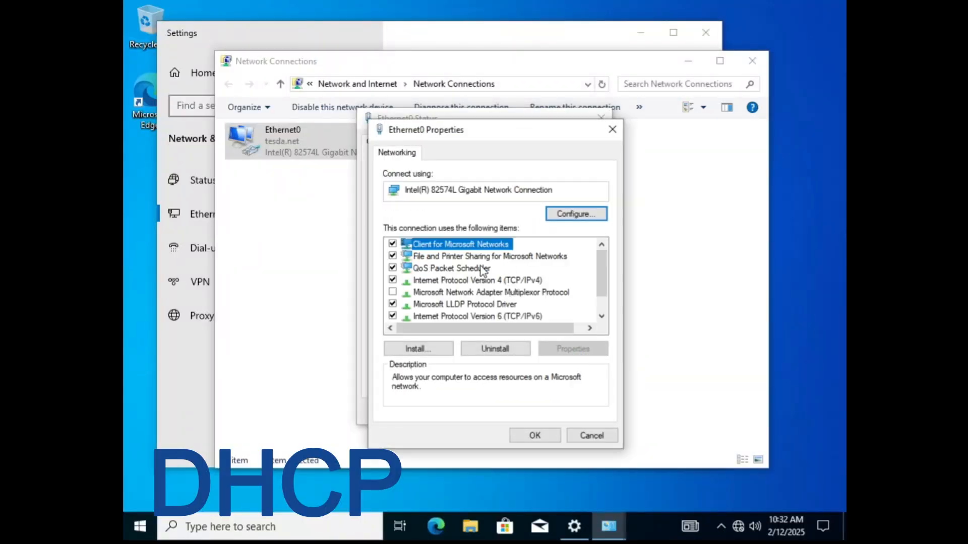
Set the client's Ethernet0 IPv4 properties to obtain an IP address automatically, and close the adapter's dialogs
click(518, 281)
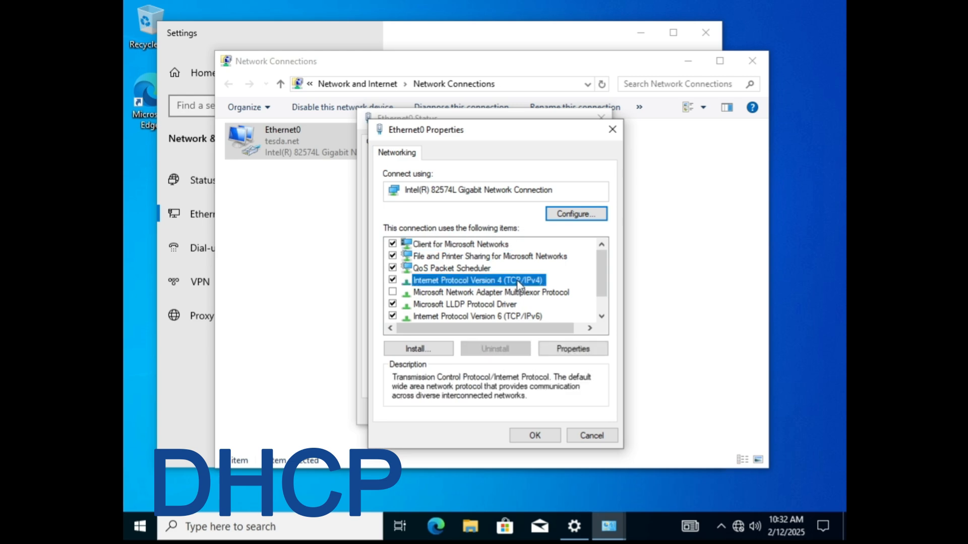
click(588, 351)
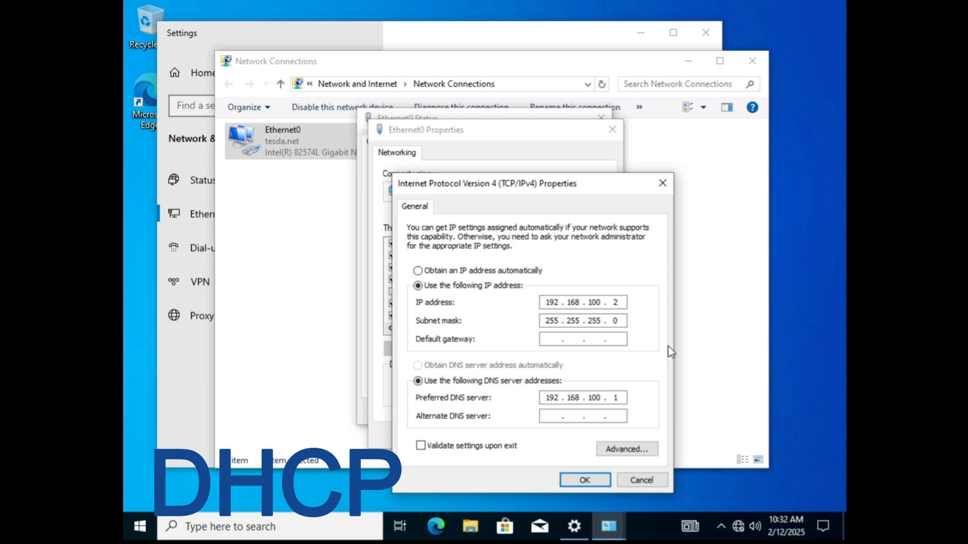
click(418, 271)
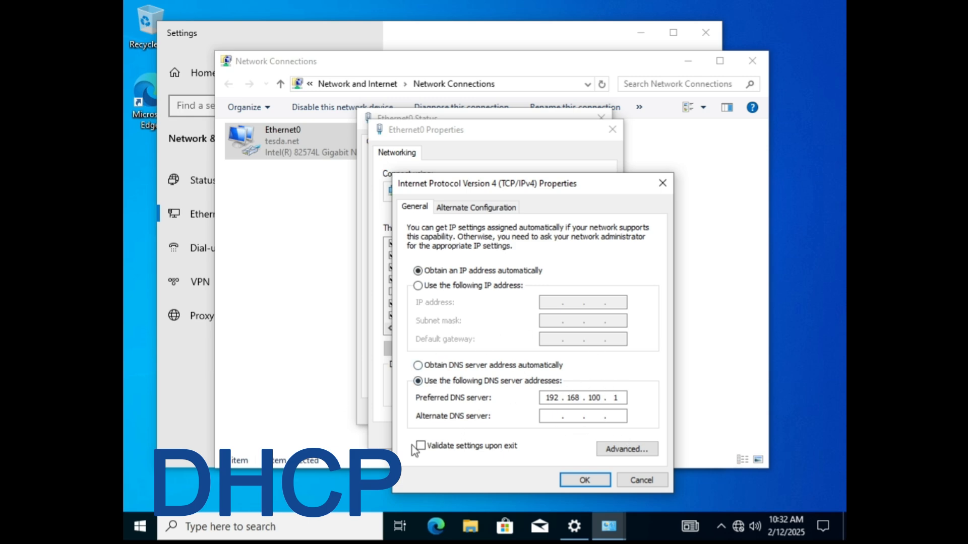
click(586, 480)
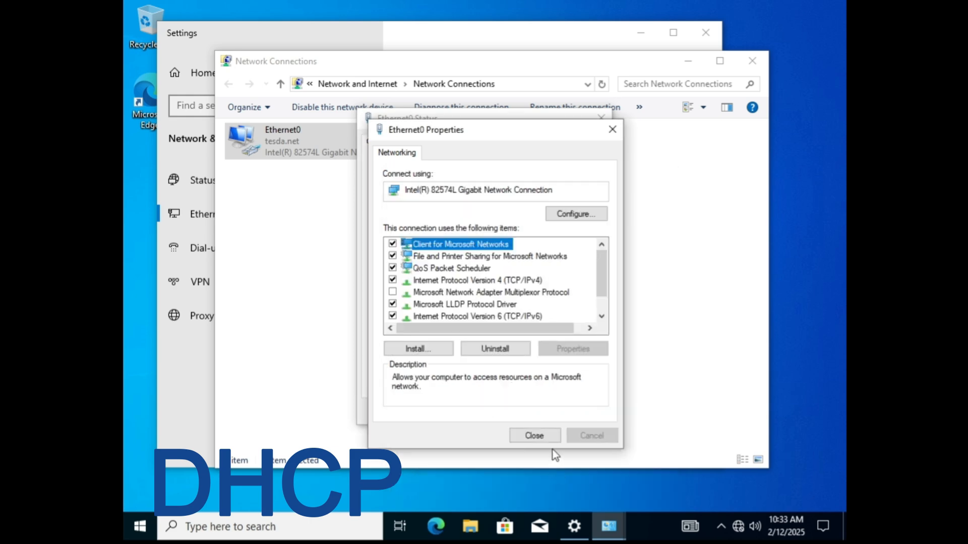
click(533, 436)
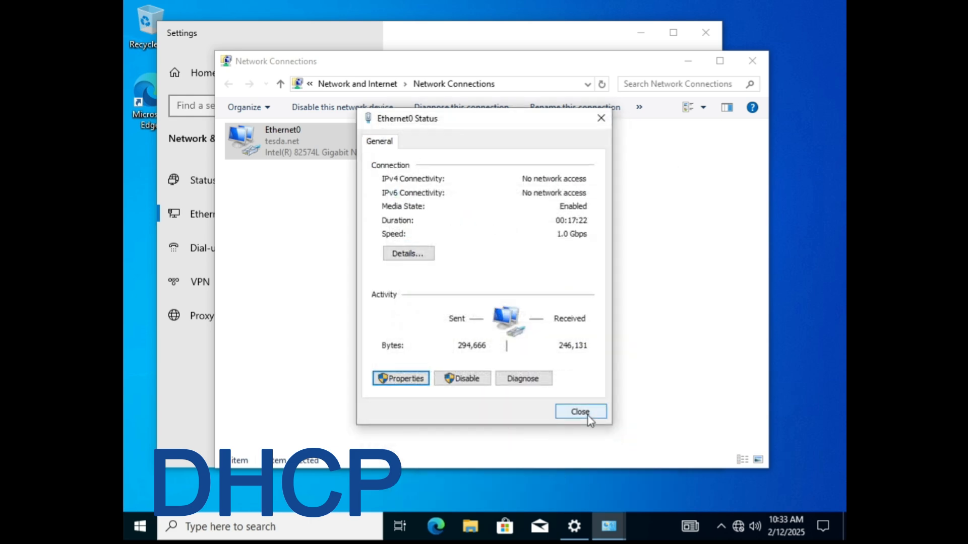
click(580, 412)
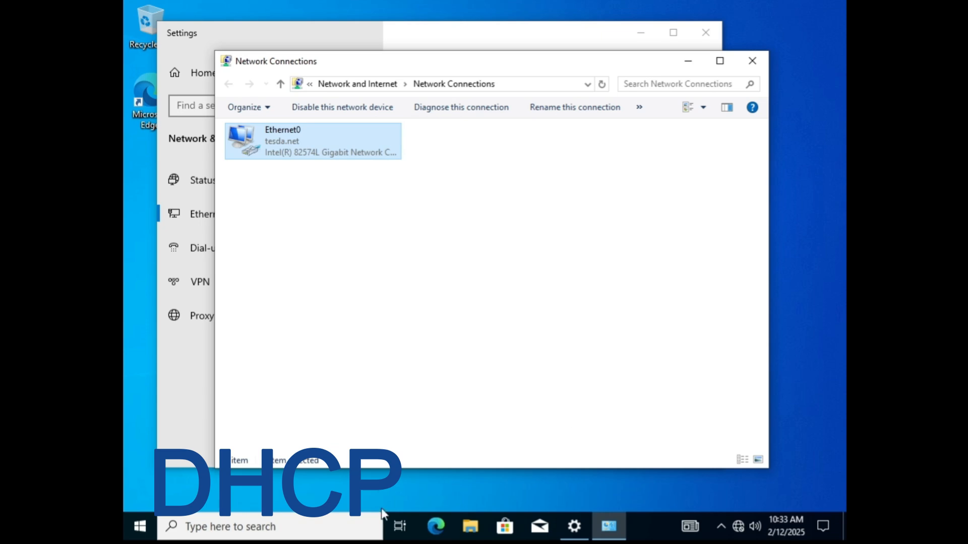
Run ipconfig in Command Prompt to check the client's assigned IPv4 address, and minimize the console window
click(325, 527)
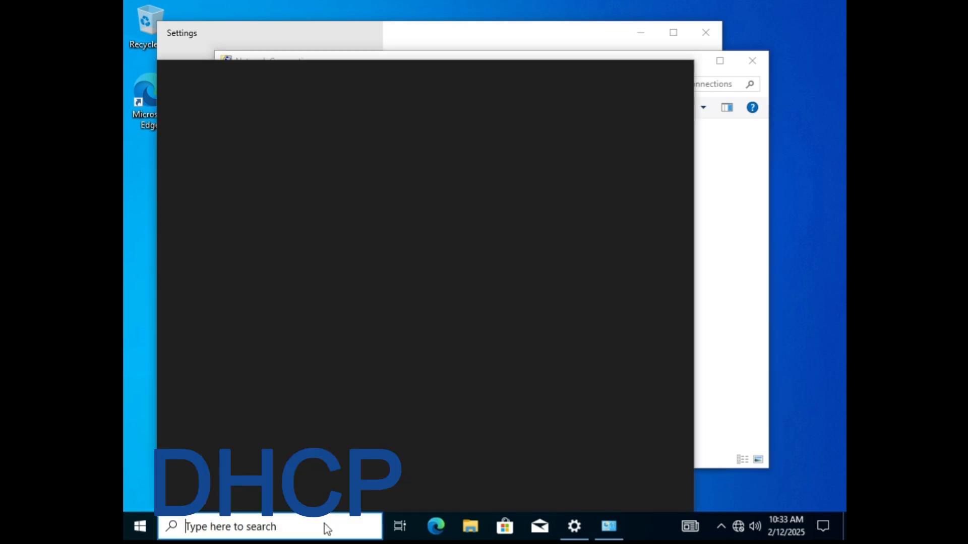
text(cmd)
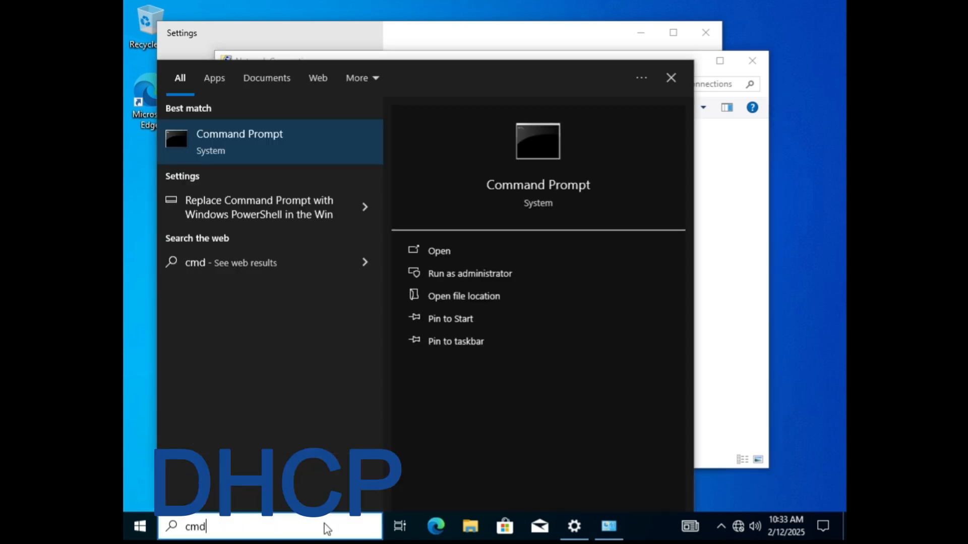
key(Return)
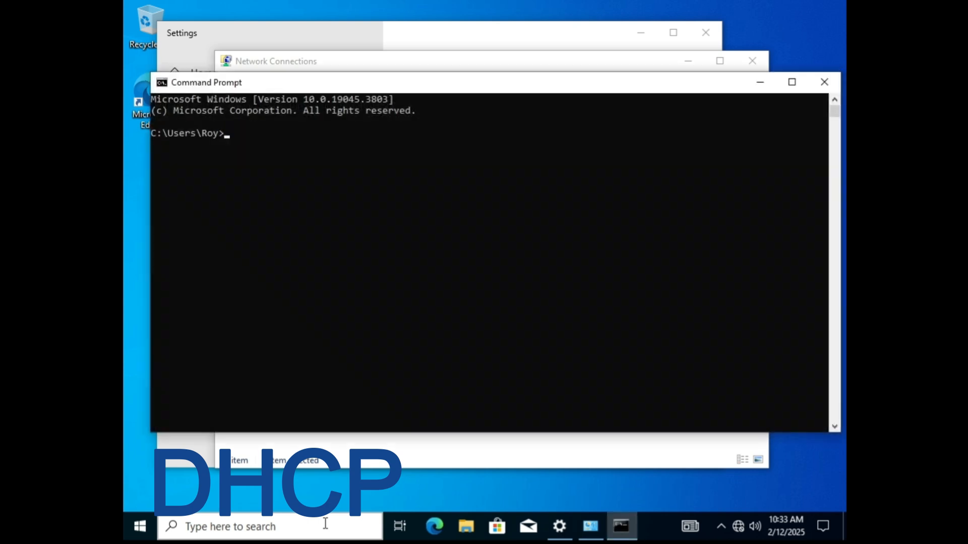
text(ipconfig)
key(Return)
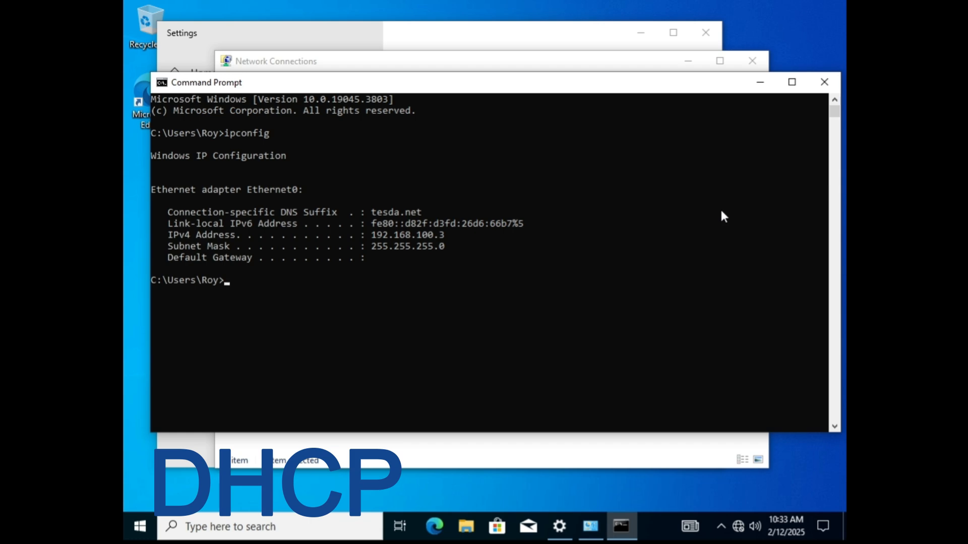
click(760, 83)
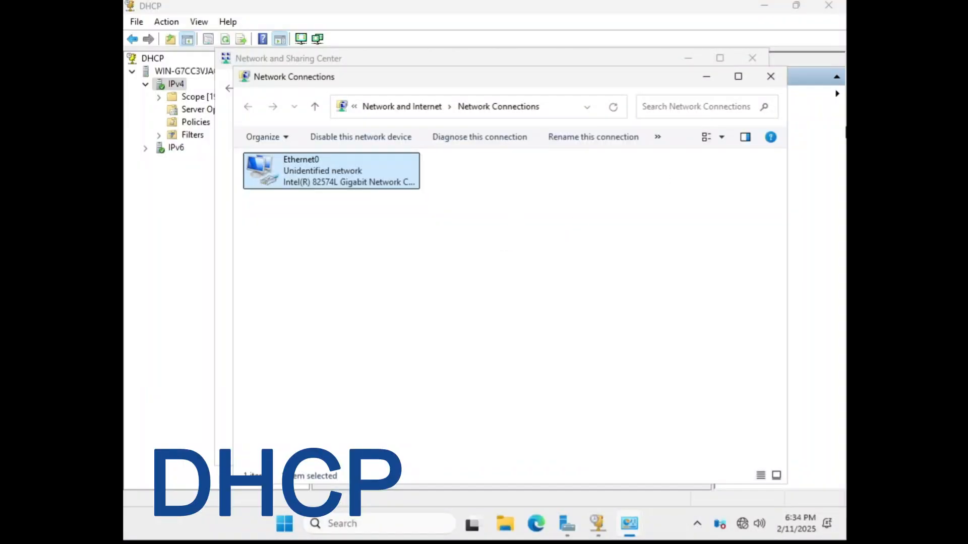
Close the Network Connections, Network and Sharing Center and DHCP console windows on the server
click(770, 77)
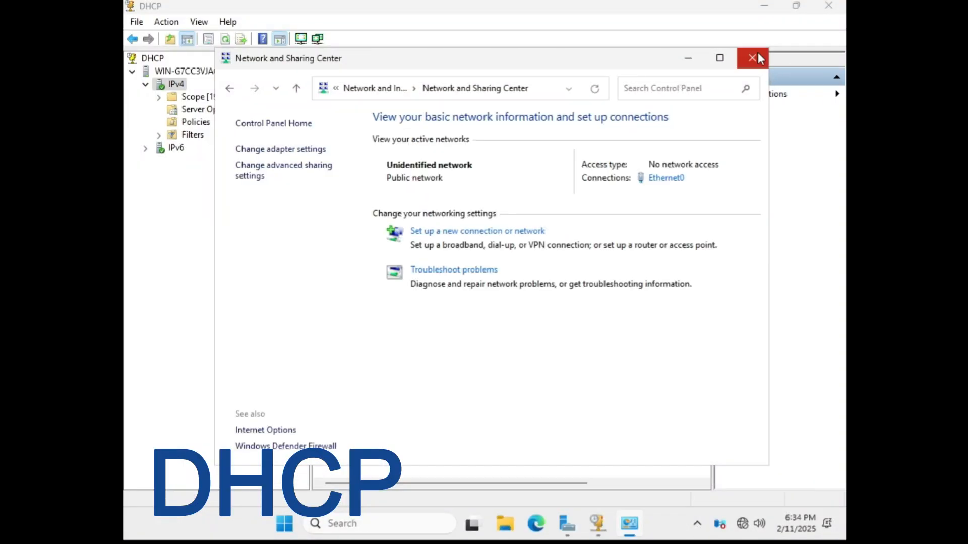
click(759, 58)
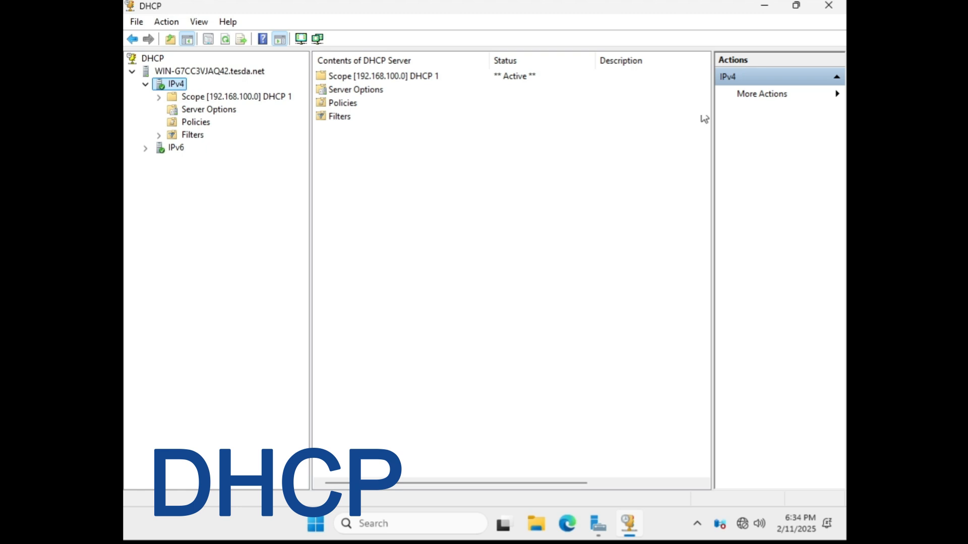
click(837, 13)
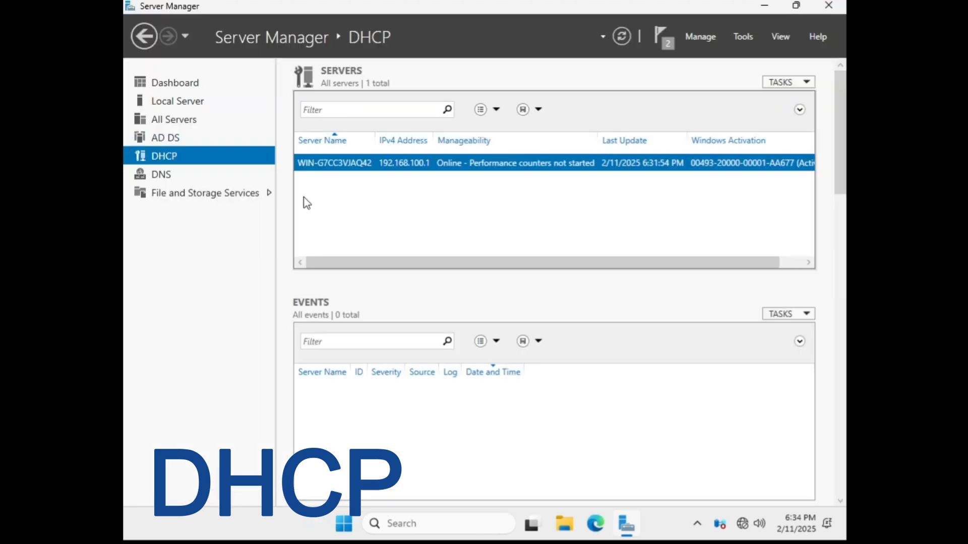
Open DNS Manager for the server listed under the DNS role, and maximize its window
click(167, 179)
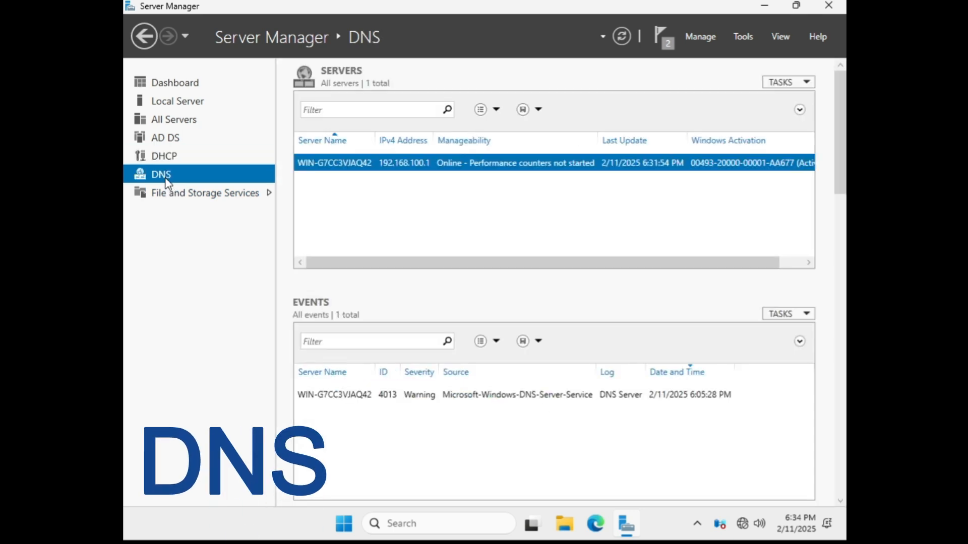
right_click(542, 173)
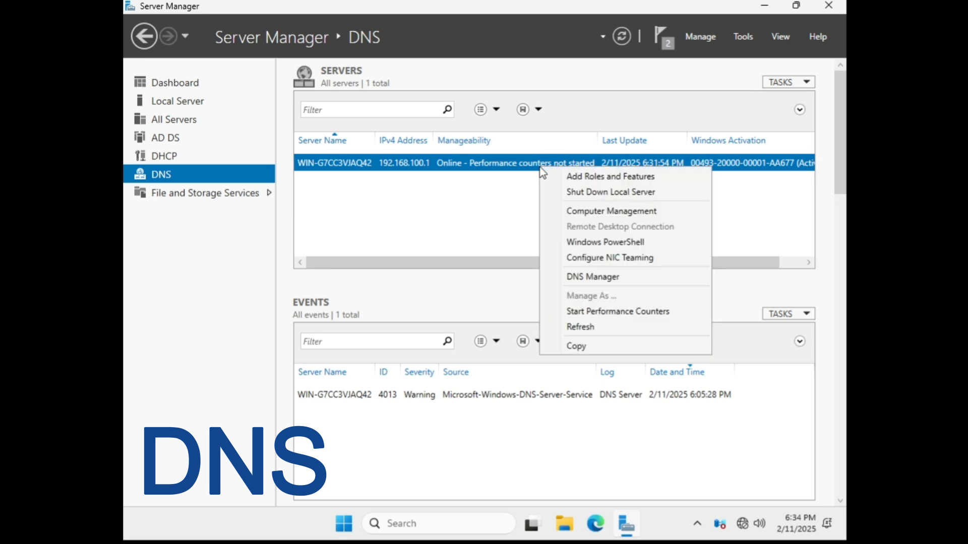
click(648, 278)
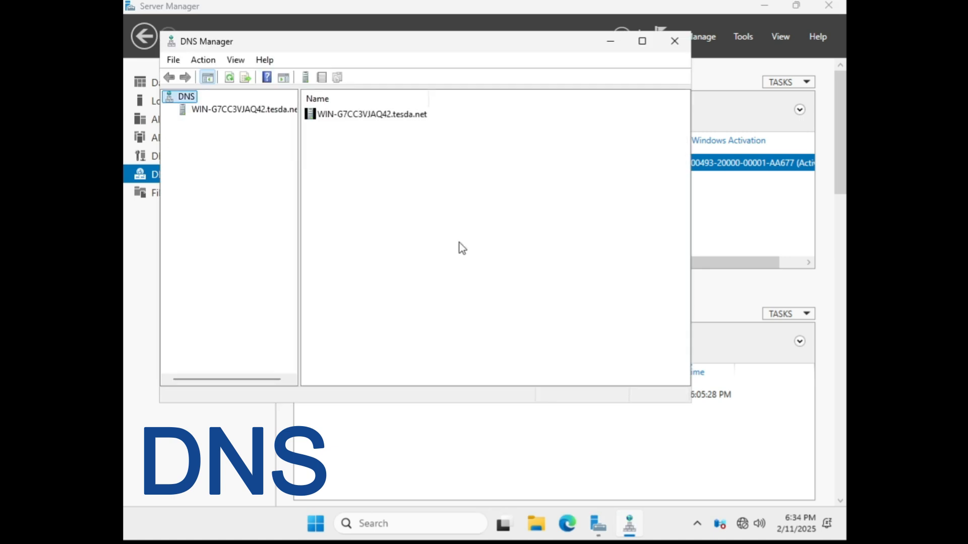
click(642, 46)
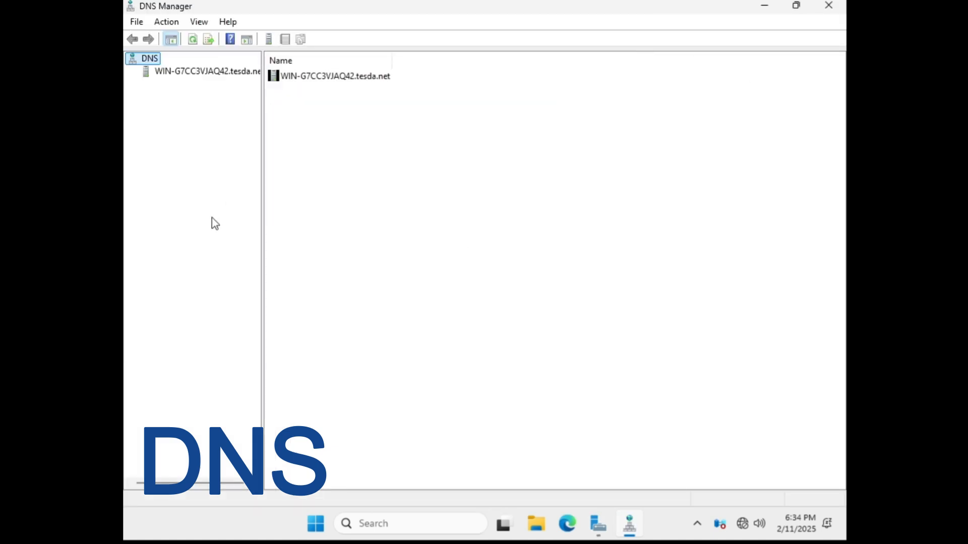
Expand the DNS server's Forward Lookup Zones and display the records of the tesda.net zone
click(179, 75)
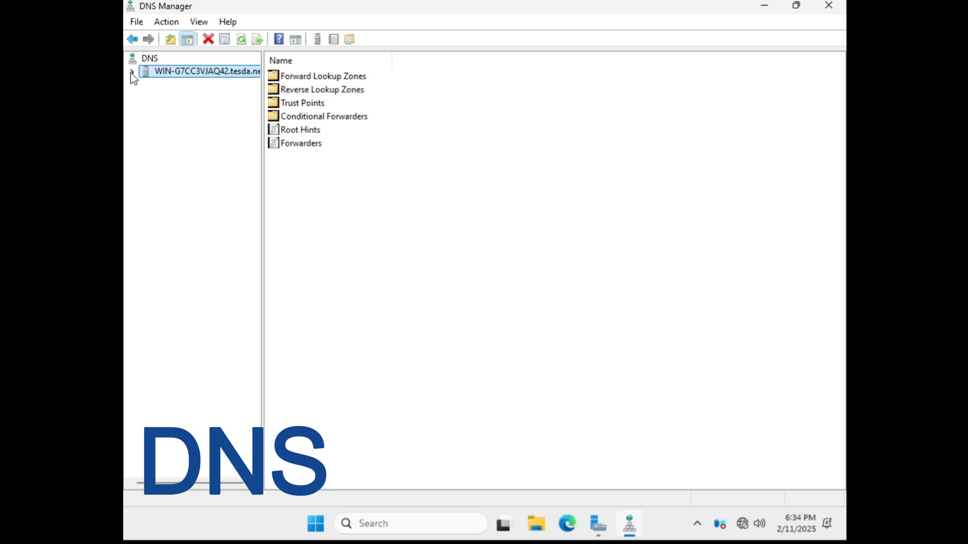
click(132, 72)
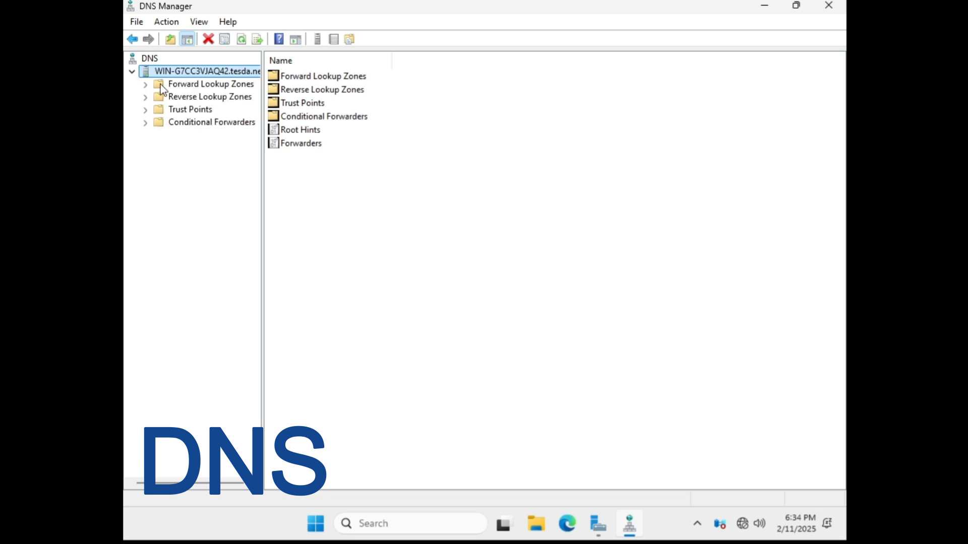
click(144, 84)
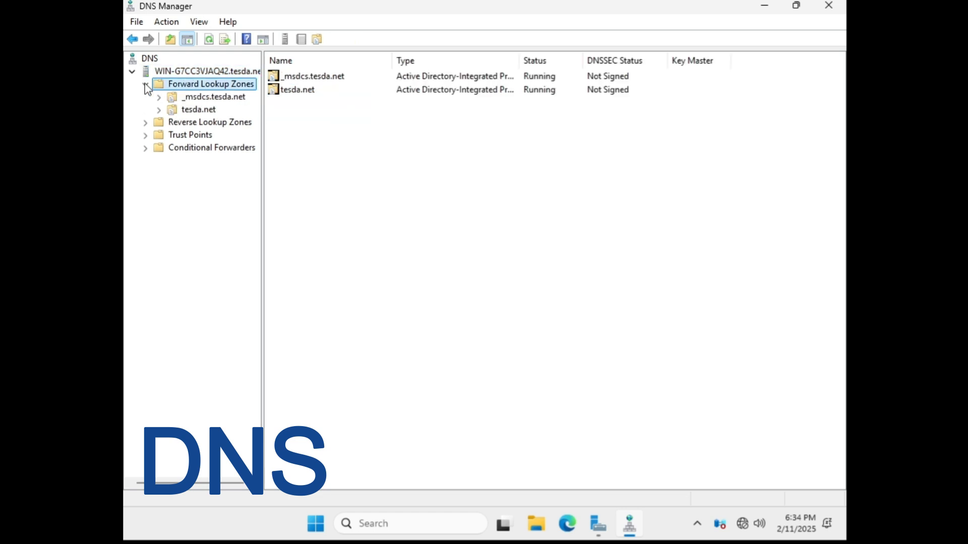
click(200, 111)
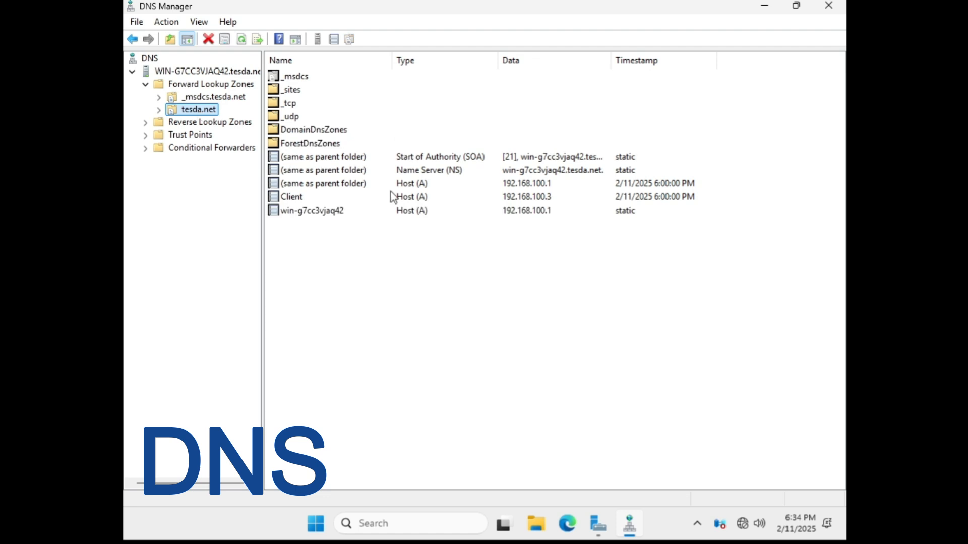
Enable updating the associated pointer (PTR) record in the properties of the win-g7cc3vjaq42 host record
click(312, 211)
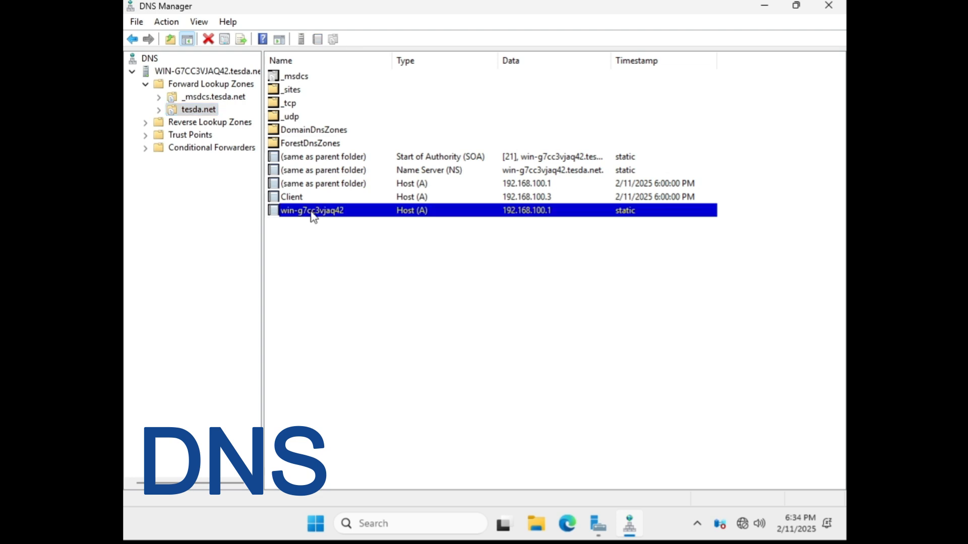
right_click(311, 212)
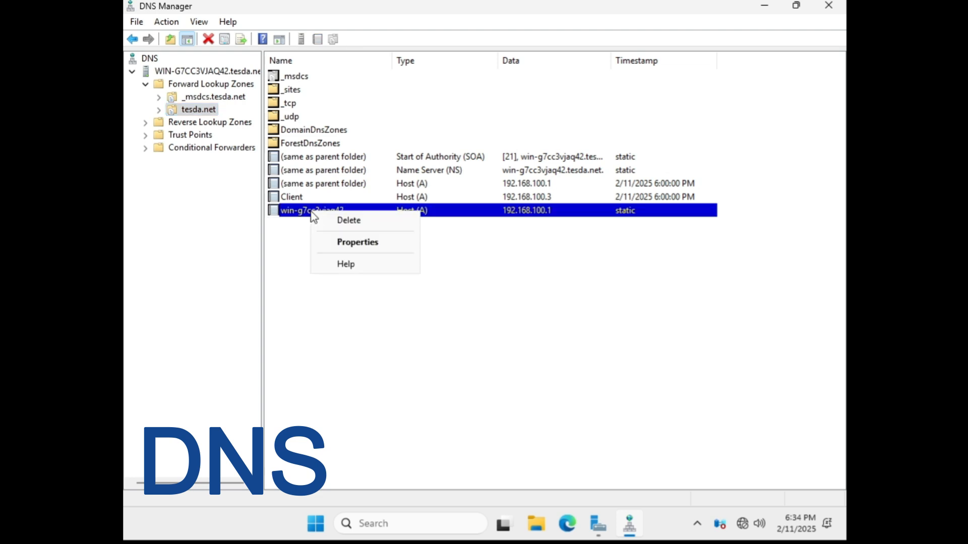
click(359, 246)
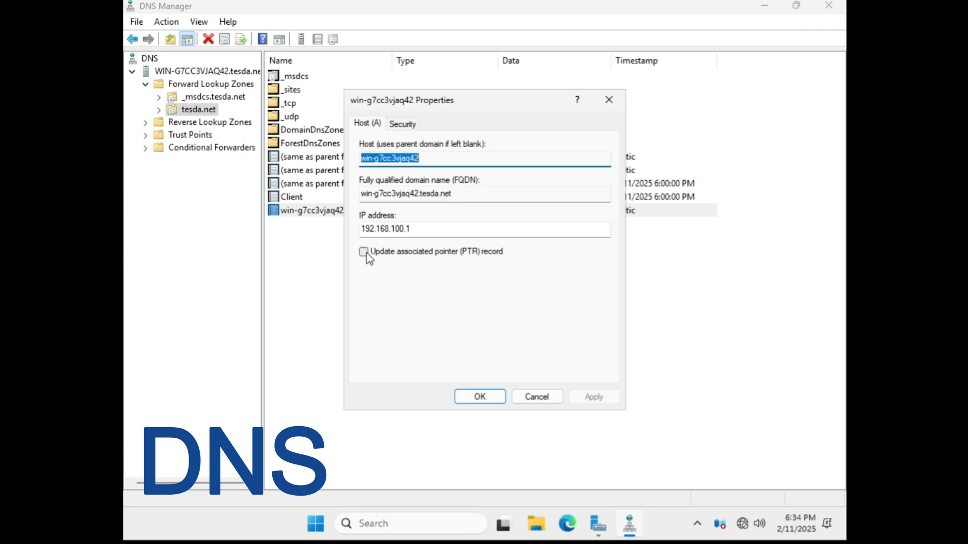
click(367, 253)
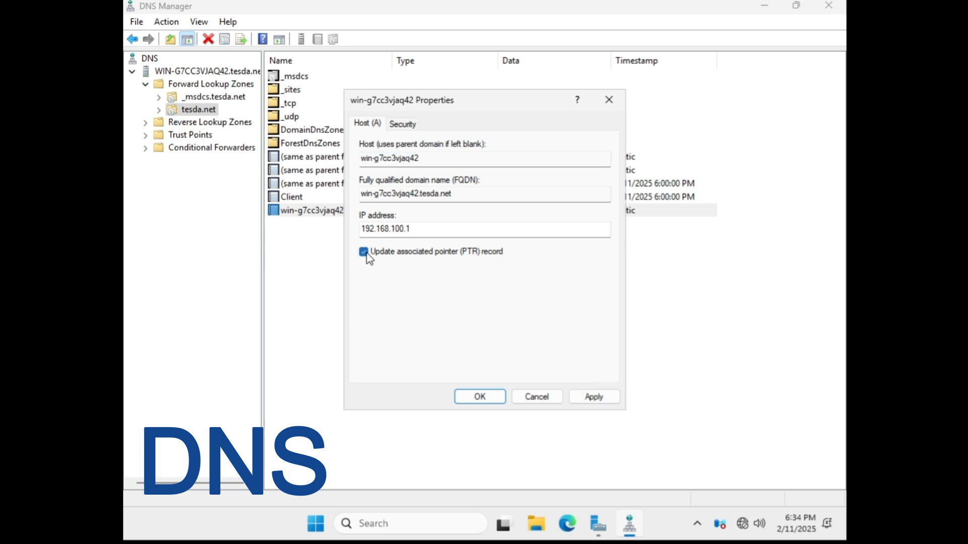
click(598, 401)
click(588, 313)
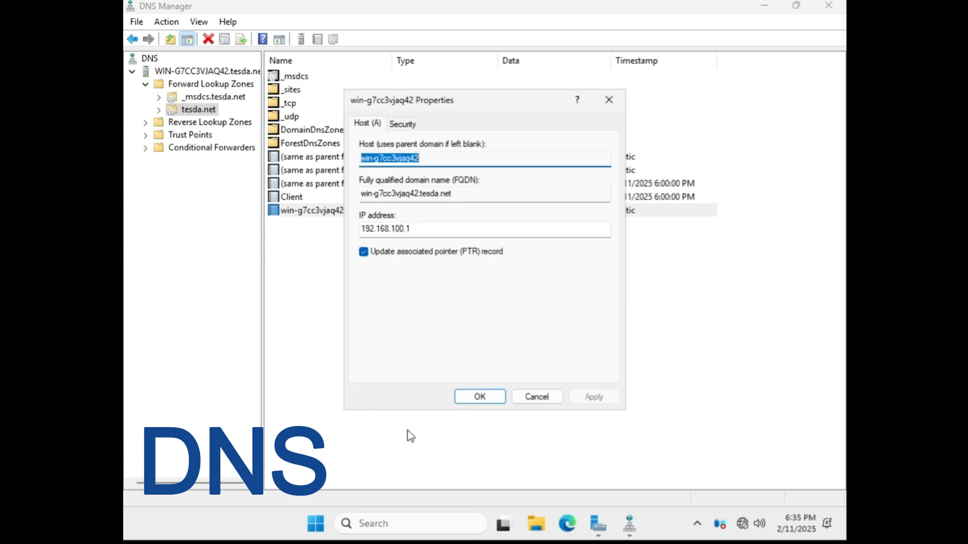
click(474, 399)
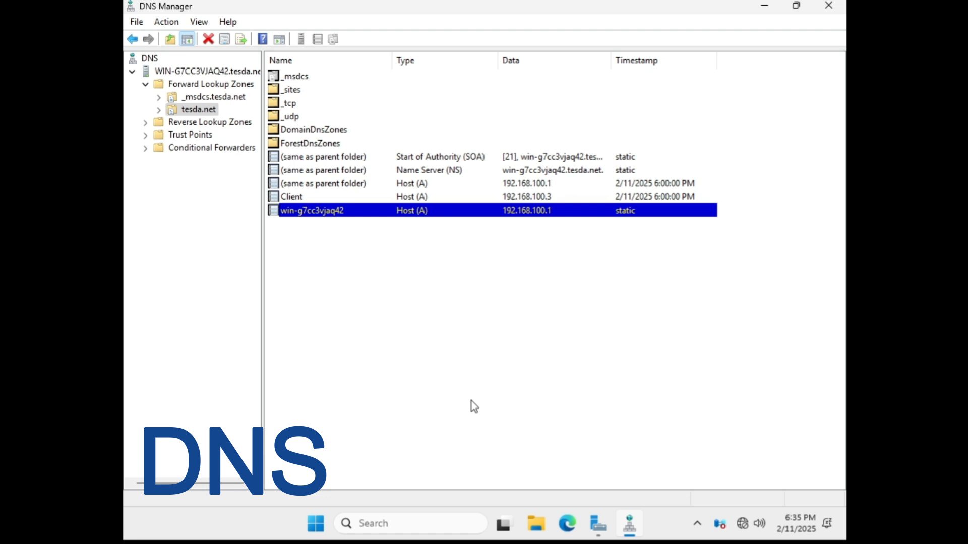
Start a new IPv4 reverse lookup zone as an Active Directory-stored primary zone, replicated to all DNS servers on domain controllers in the tesda.net domain
click(182, 123)
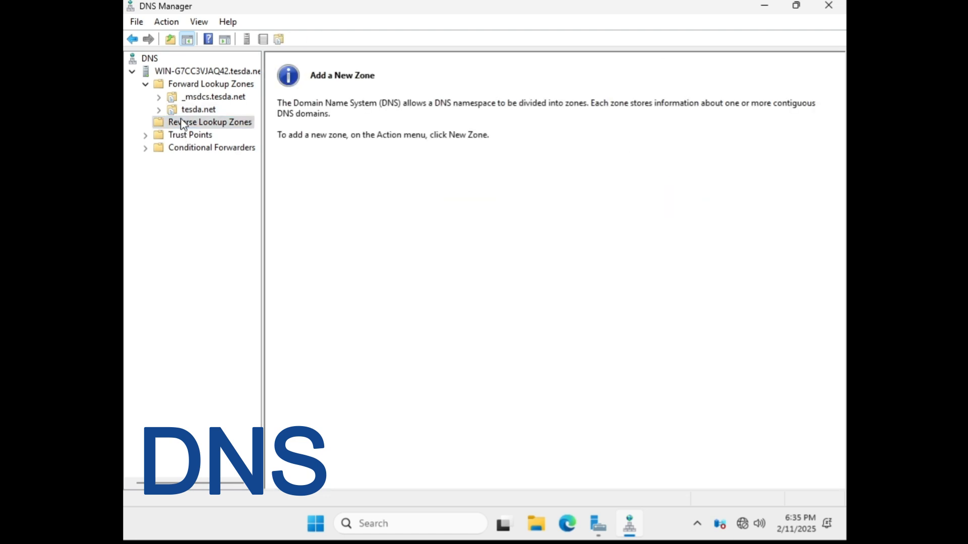
right_click(196, 125)
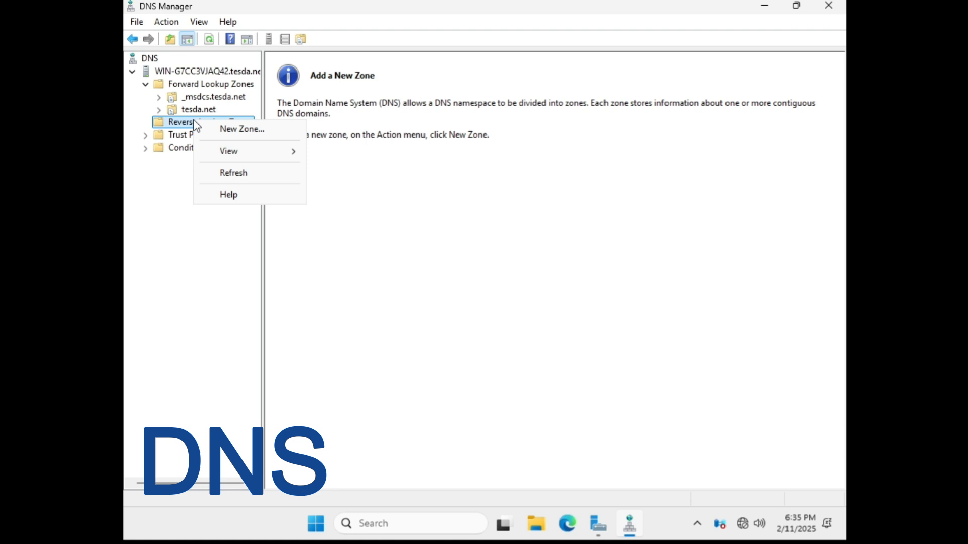
click(268, 129)
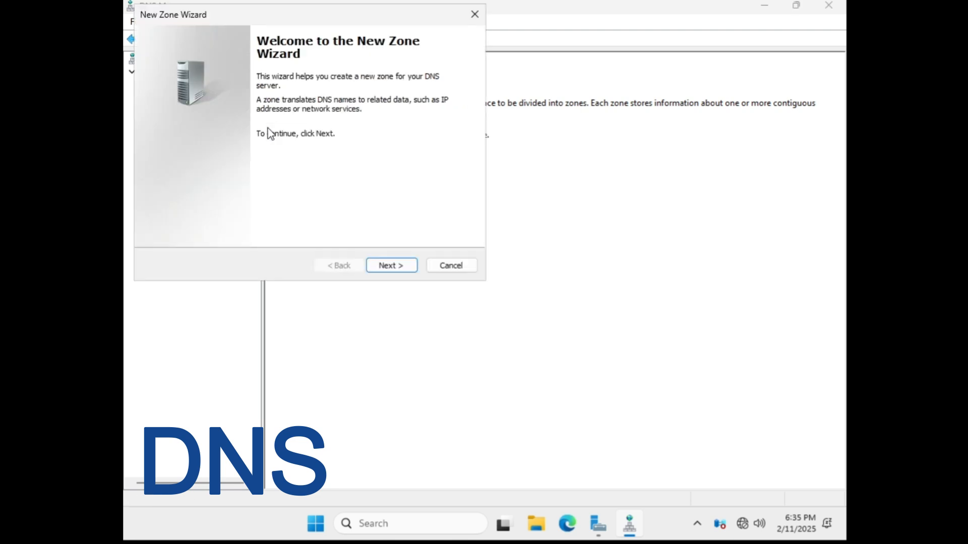
click(385, 267)
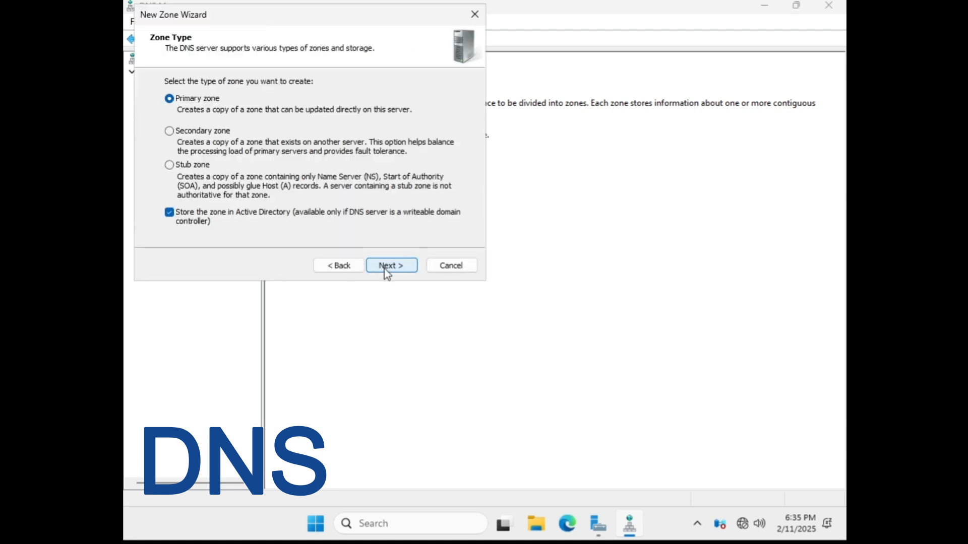
click(385, 267)
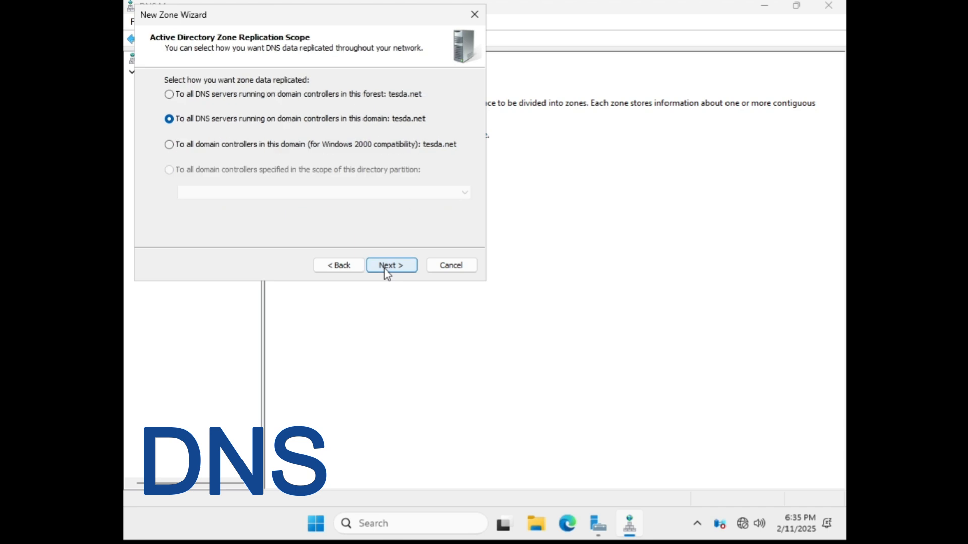
click(385, 267)
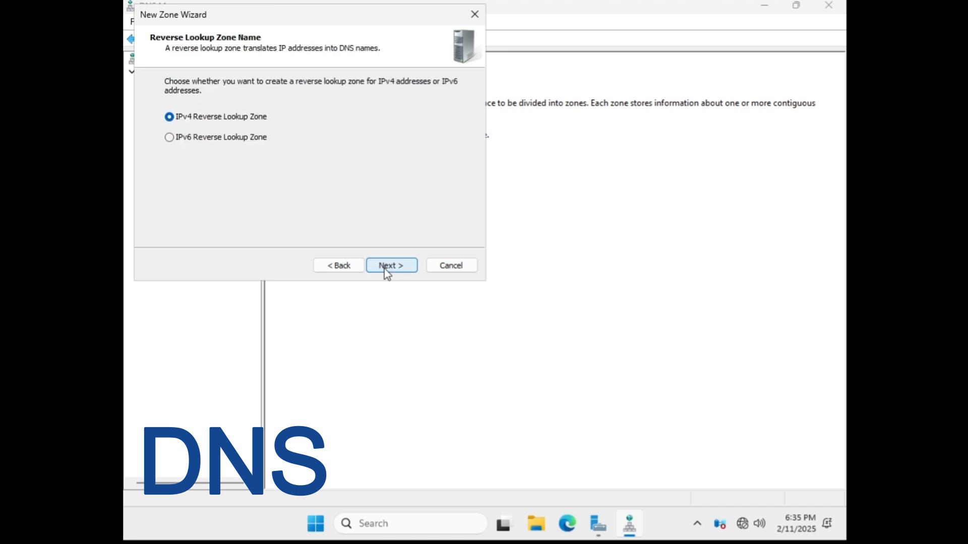
click(384, 268)
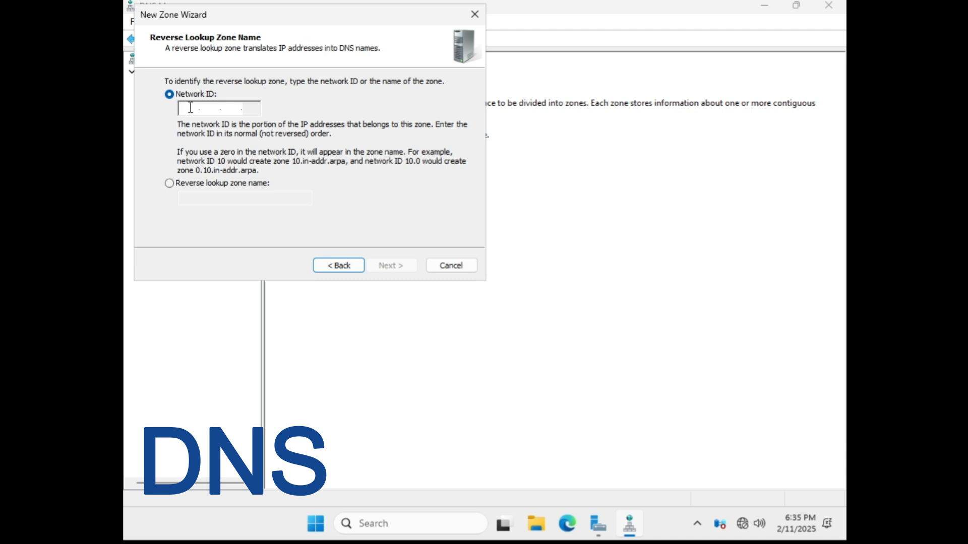
Set the reverse zone's network ID to 192.168.100, allow only secure dynamic updates, and finish creating the zone
text(192 . . .)
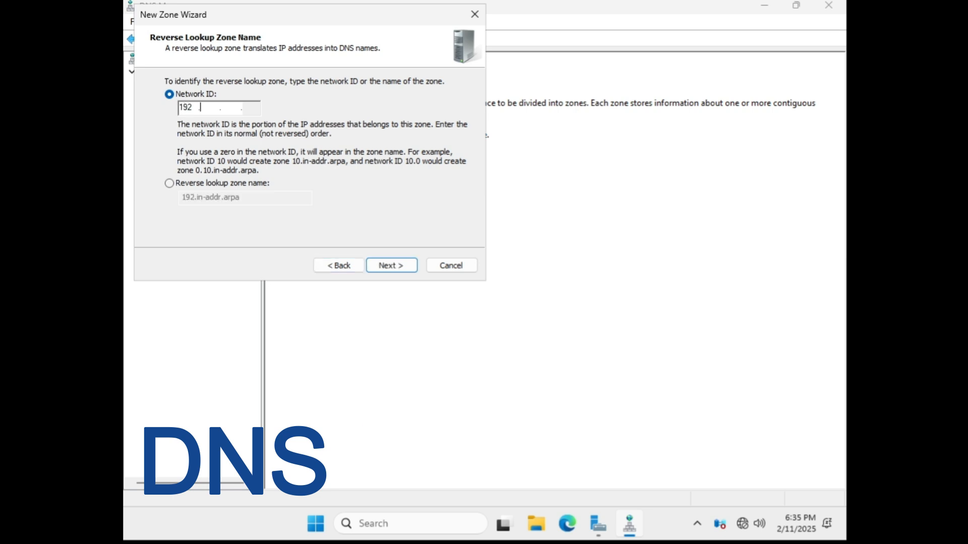
text(168 .100)
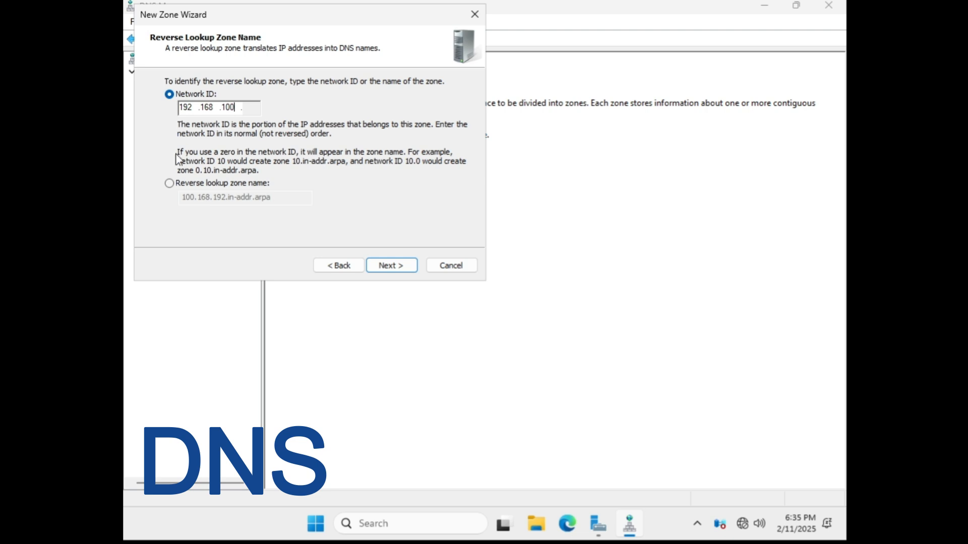
click(406, 270)
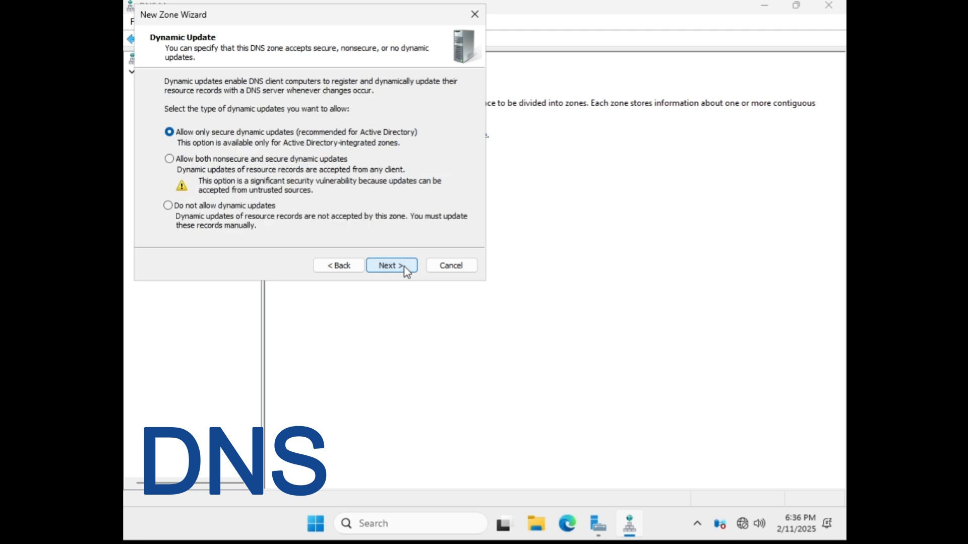
click(404, 266)
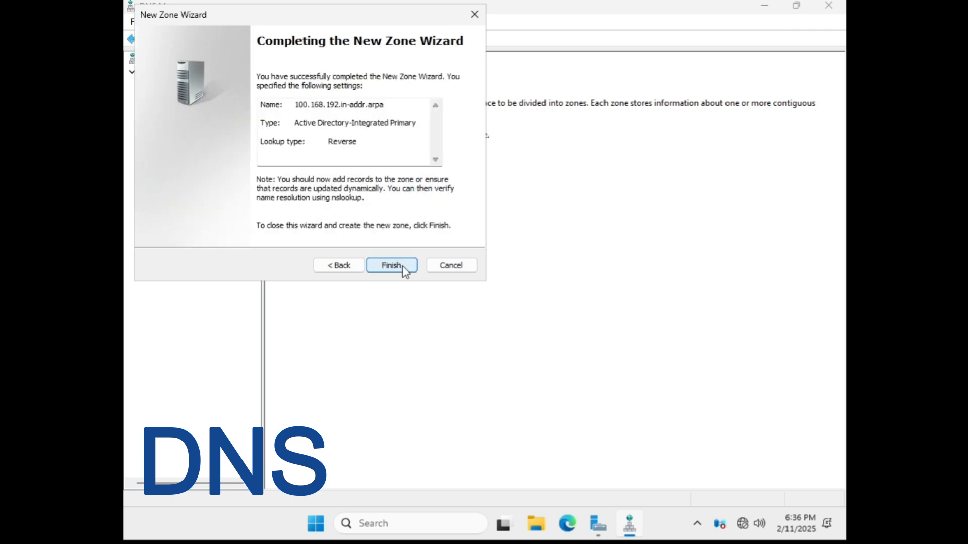
click(403, 266)
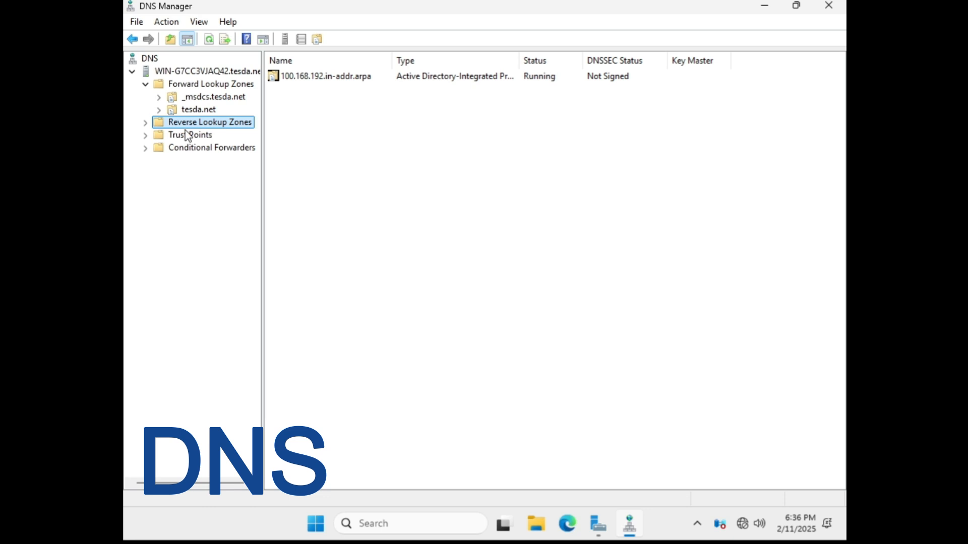
Start a new pointer (PTR) record in the 100.168.192.in-addr.arpa reverse zone with host IP address 192.168.100.1
click(145, 123)
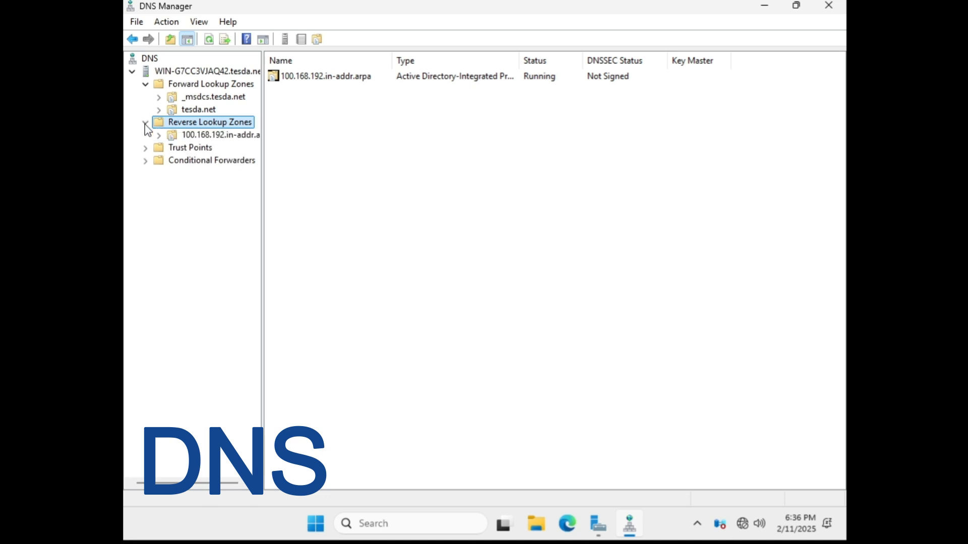
click(204, 135)
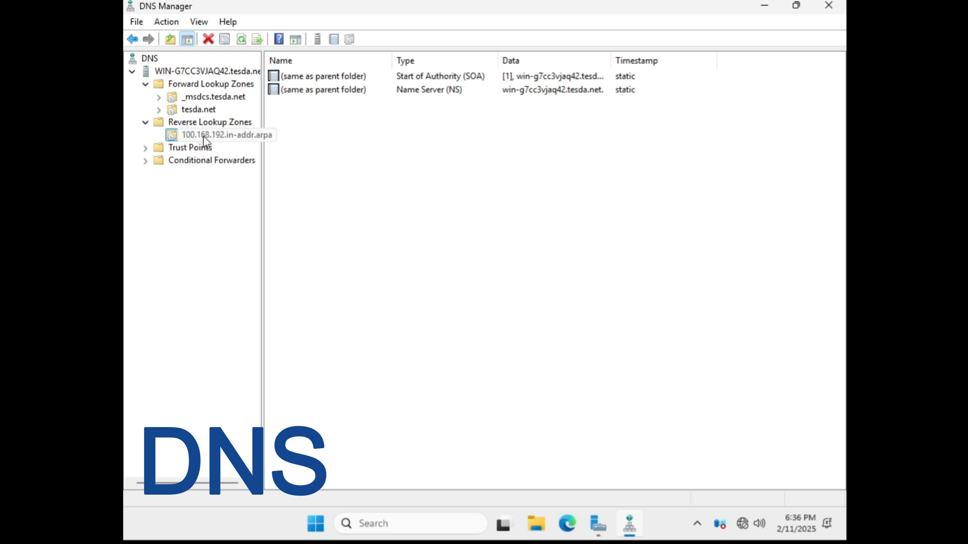
right_click(204, 136)
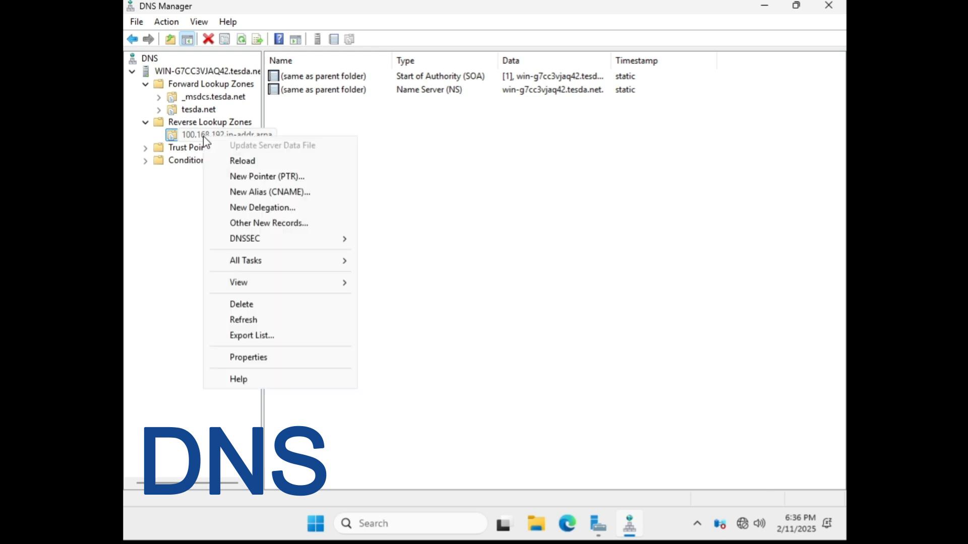
click(277, 179)
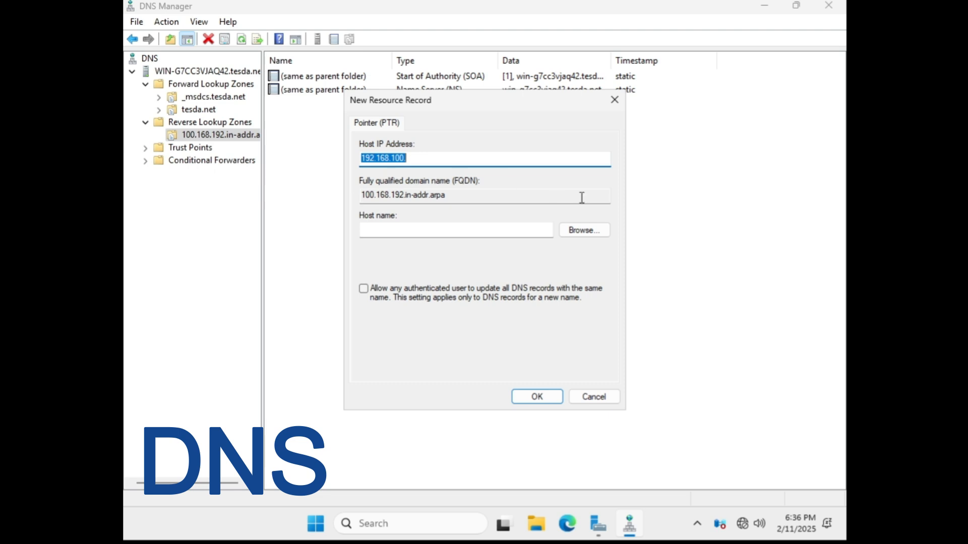
click(454, 159)
text(1)
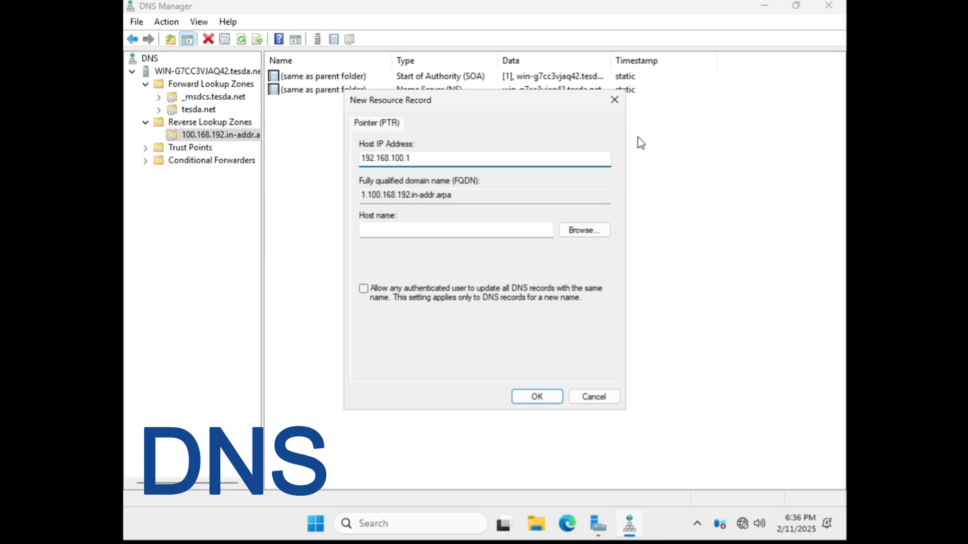
Browse for the pointer's host name with all record types shown, going through the server's forward lookup zones into tesda.net
click(603, 232)
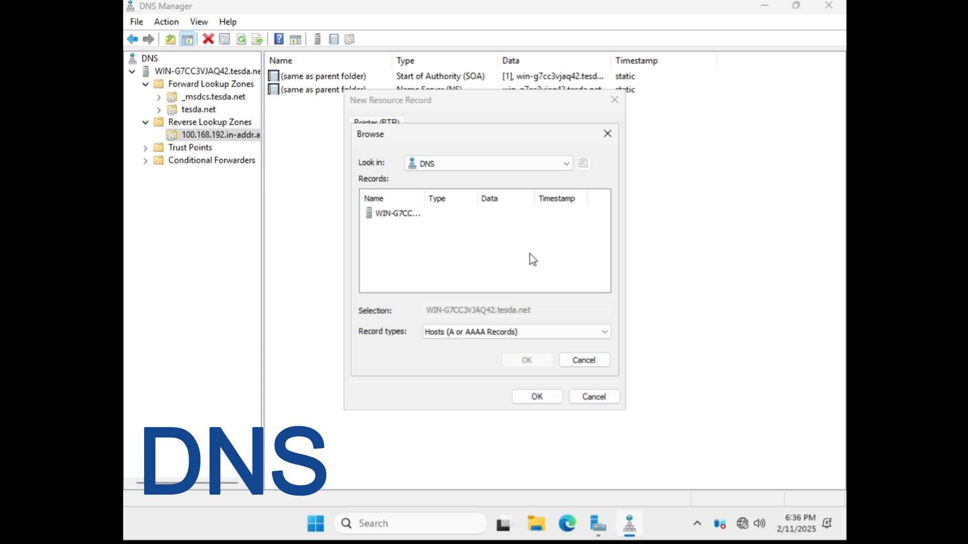
click(546, 334)
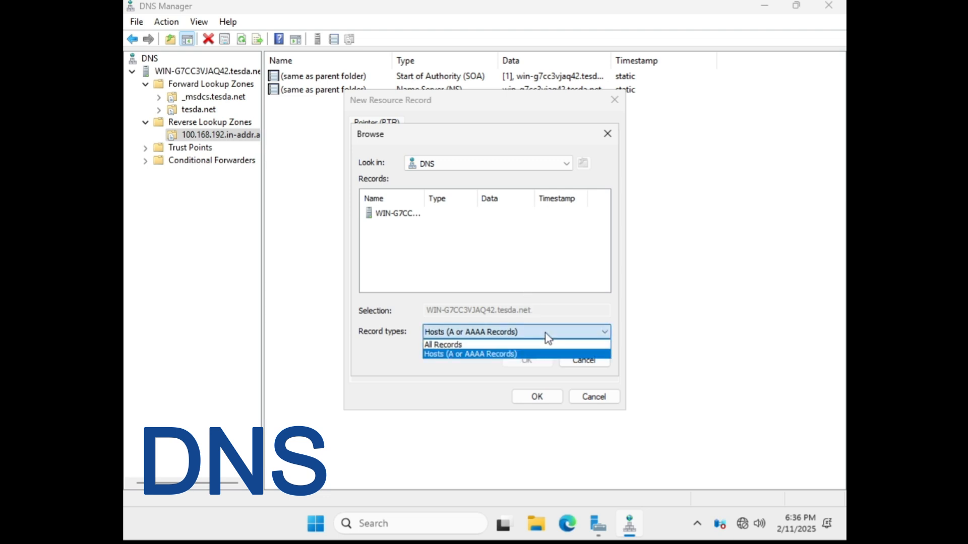
click(490, 346)
click(388, 214)
click(388, 214)
double_click(388, 215)
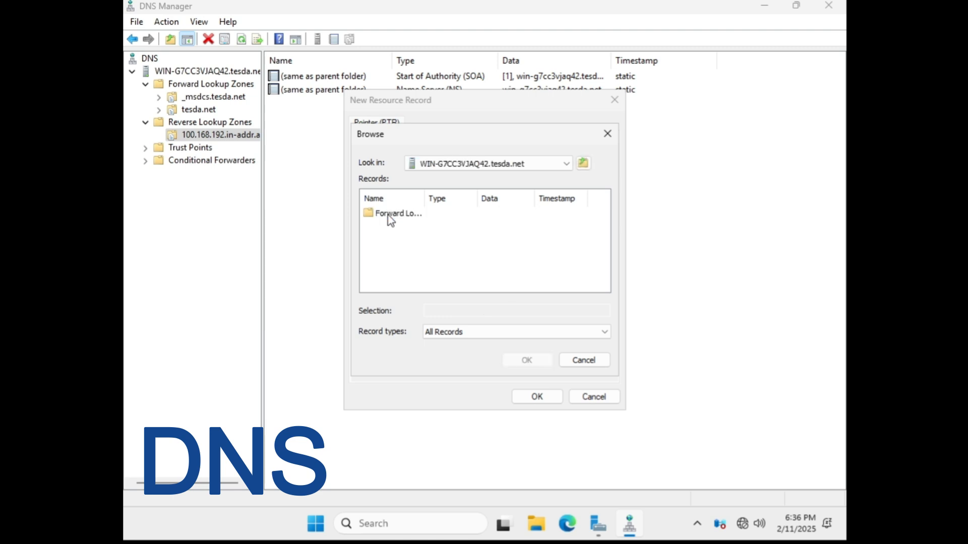
double_click(388, 214)
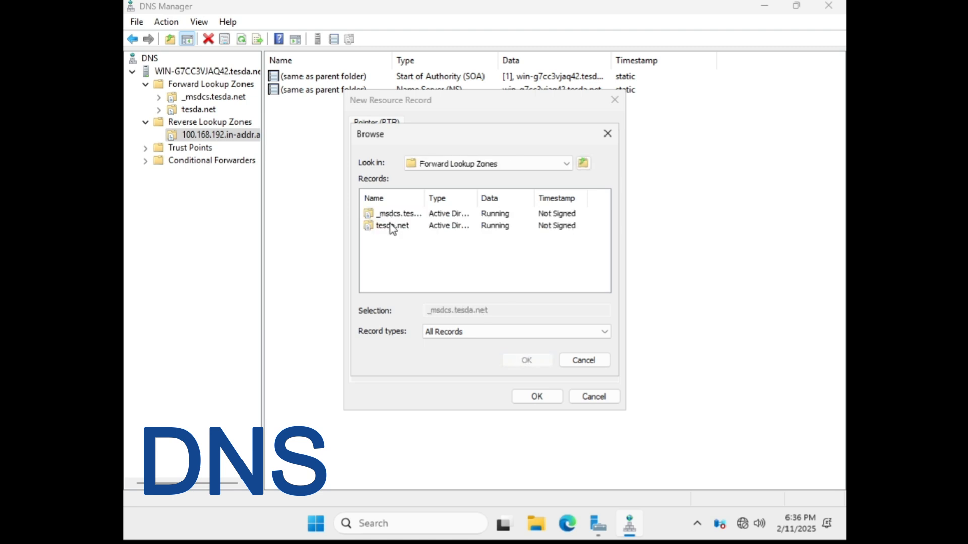
double_click(392, 226)
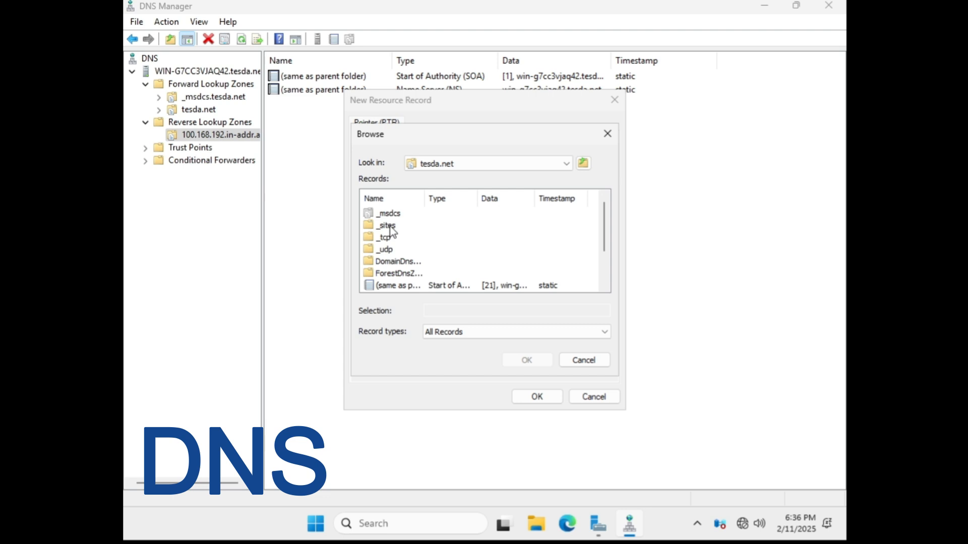
Use the Start of Authority record of tesda.net as the host name and create the 192.168.100.1 pointer record
click(403, 285)
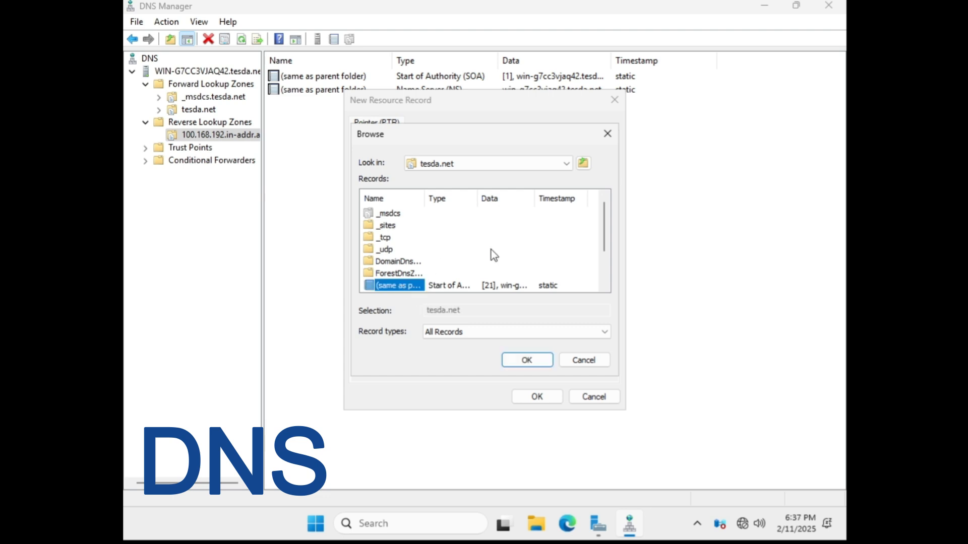
drag(477, 197, 523, 195)
scroll(523, 235, down, 1)
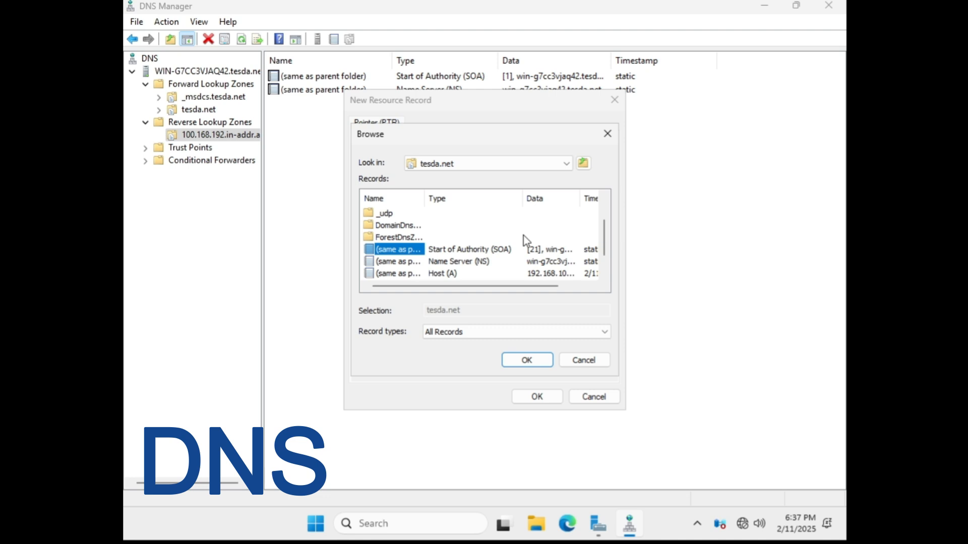
scroll(523, 235, down, 1)
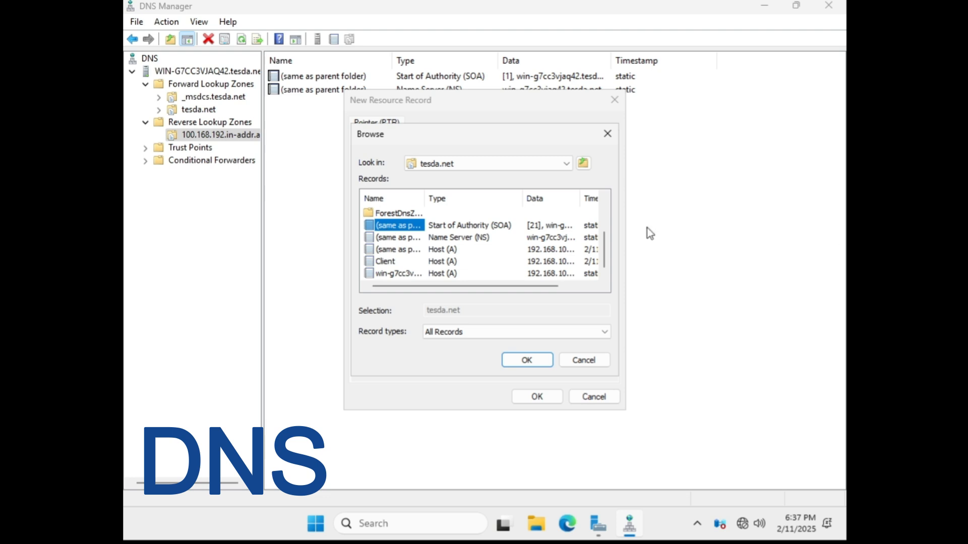
click(530, 362)
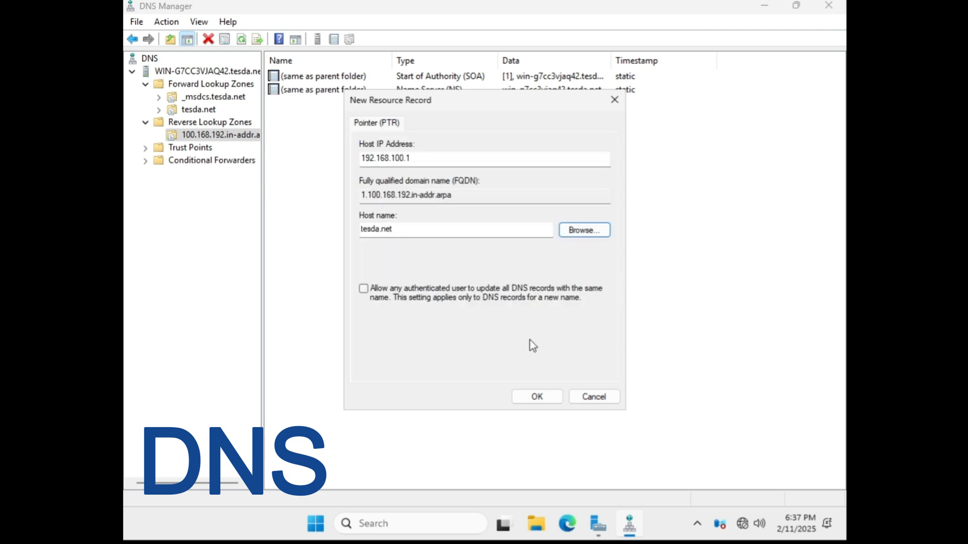
drag(417, 227, 349, 225)
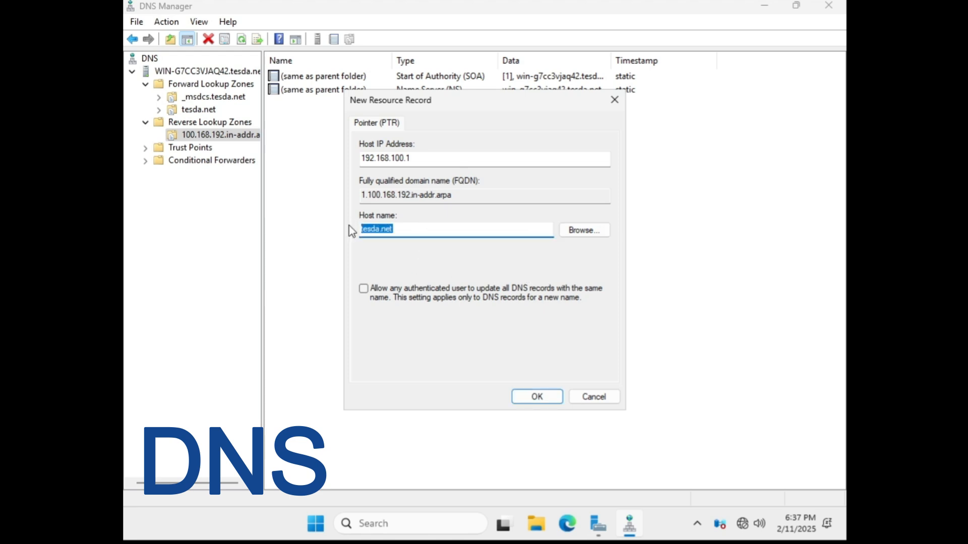
click(535, 398)
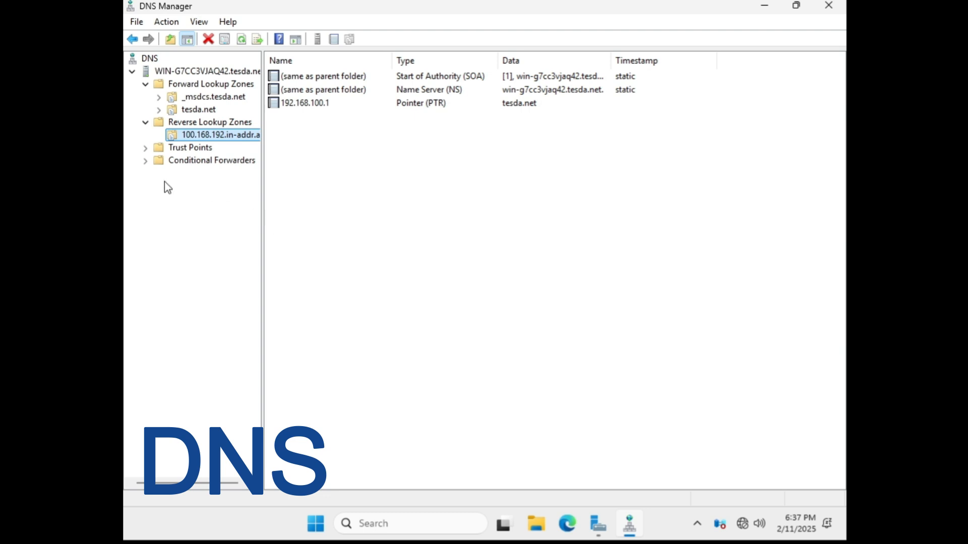
Start another IPv4 reverse lookup zone as a primary zone stored in Active Directory, keeping the default replication scope
click(188, 124)
right_click(189, 125)
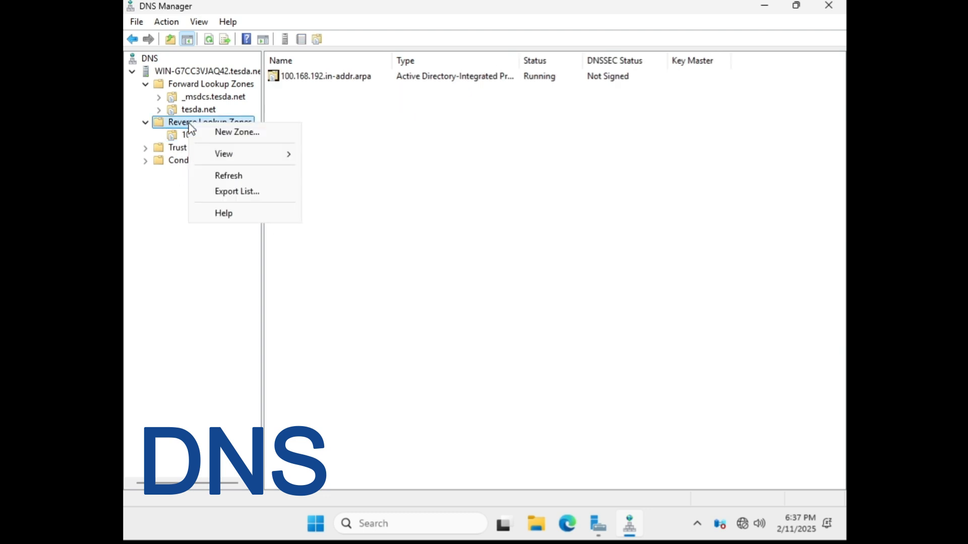
click(222, 133)
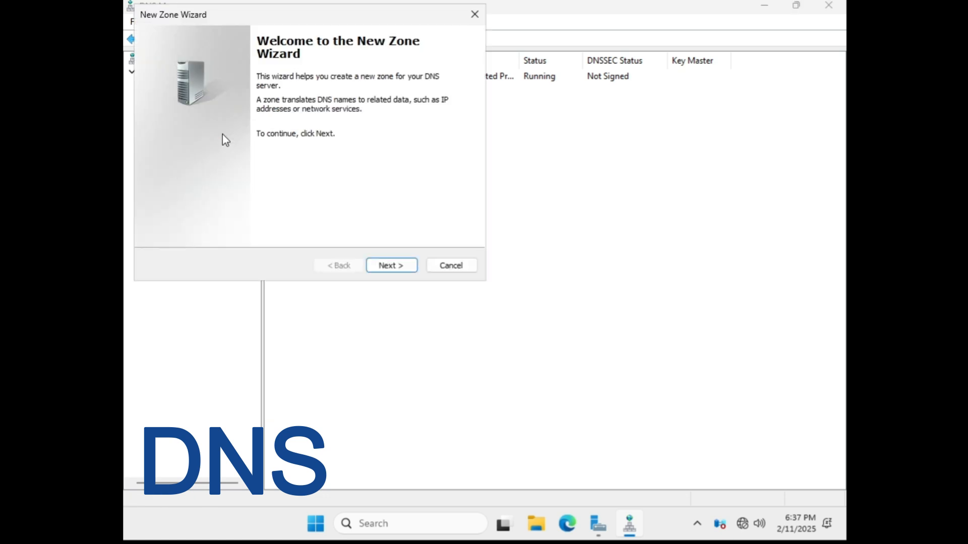
click(391, 266)
click(397, 266)
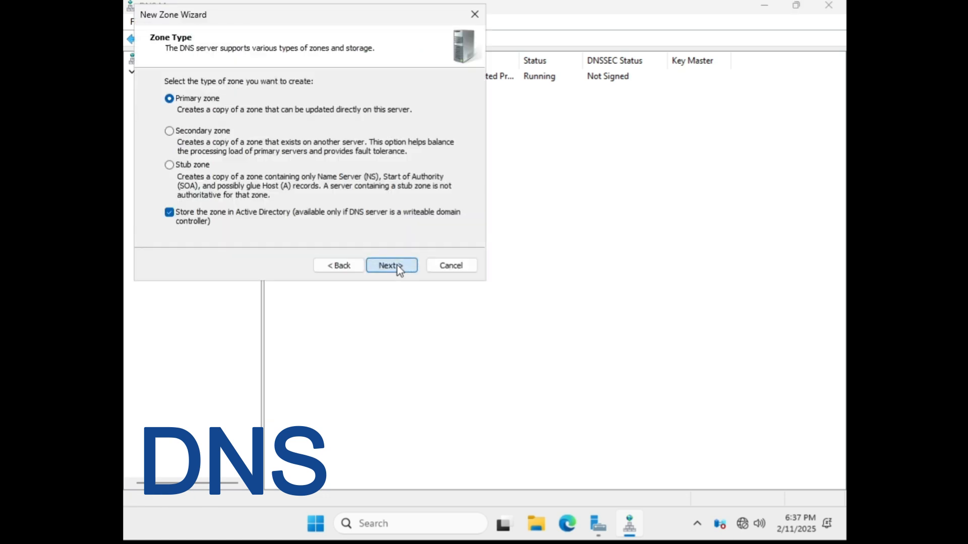
click(397, 267)
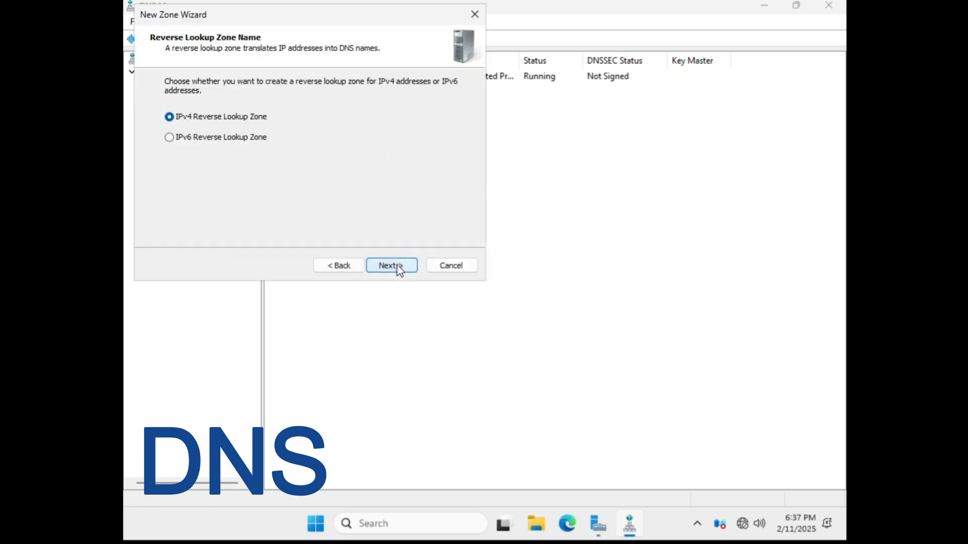
click(398, 266)
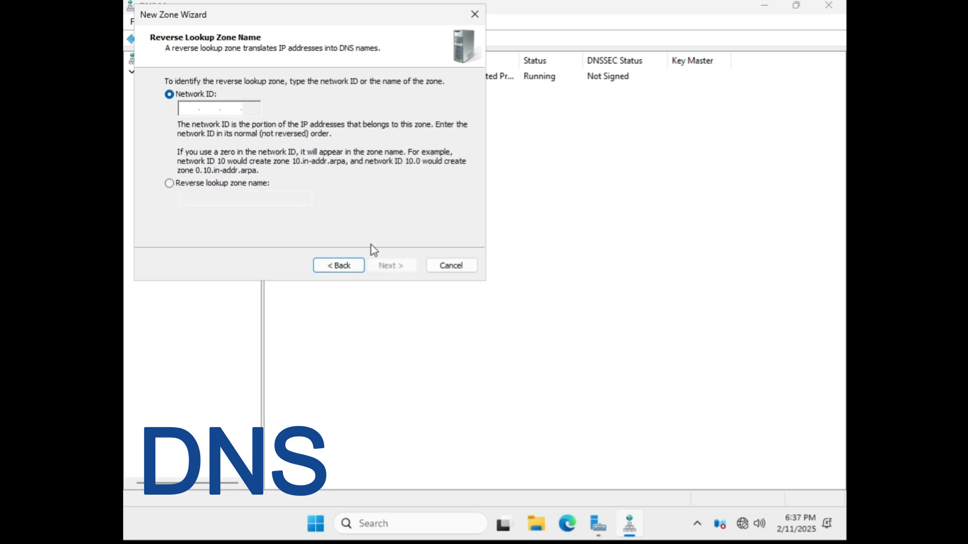
Set the new reverse zone's network ID to 127.0.0, keep the default dynamic update setting, and finish creating the zone
click(189, 106)
text(127.0.0.)
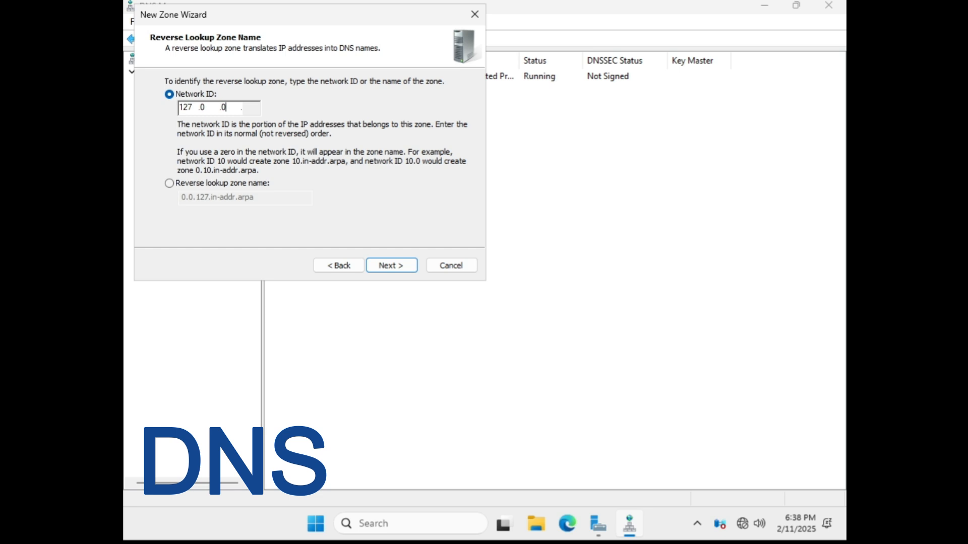
click(394, 269)
click(394, 268)
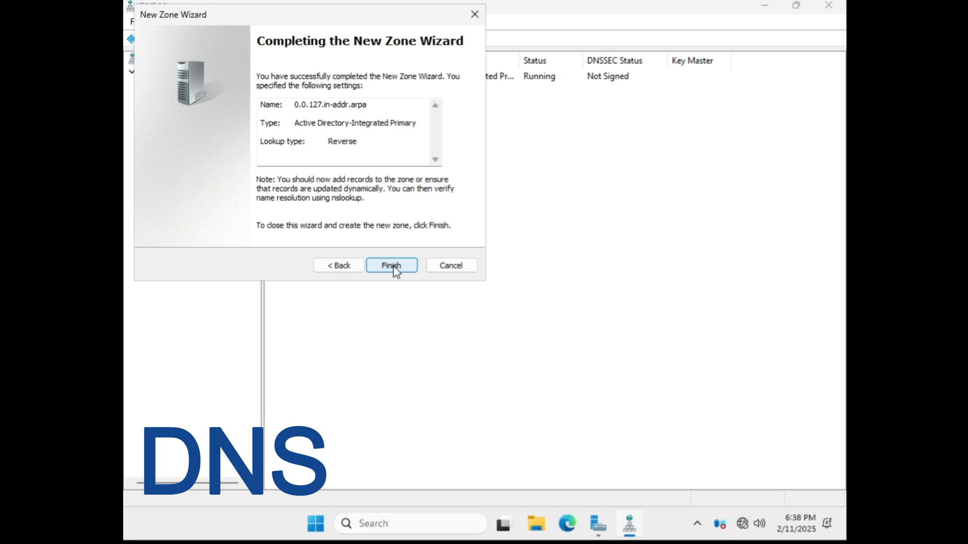
click(392, 266)
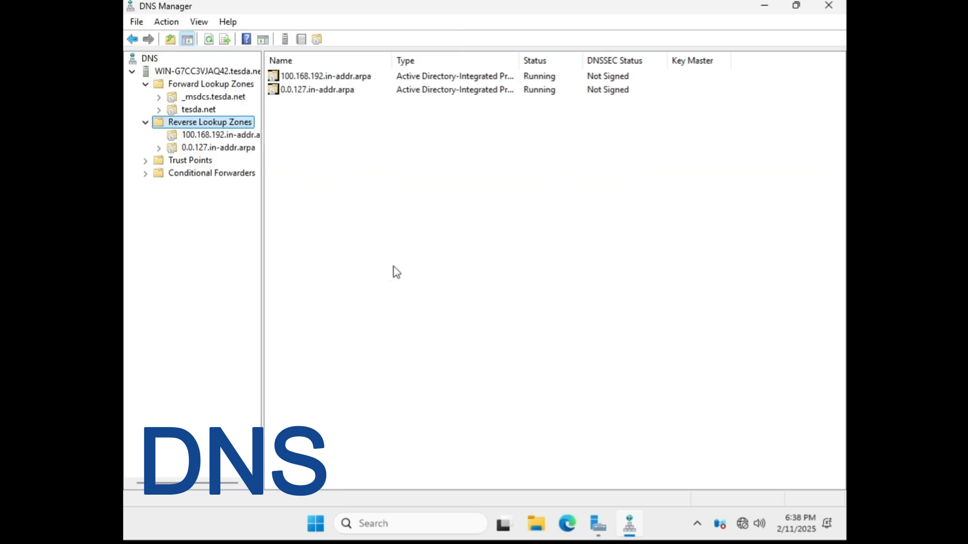
Start a new pointer (PTR) record in the 0.0.127.in-addr.arpa zone with host IP address 127.0.0.1
click(187, 149)
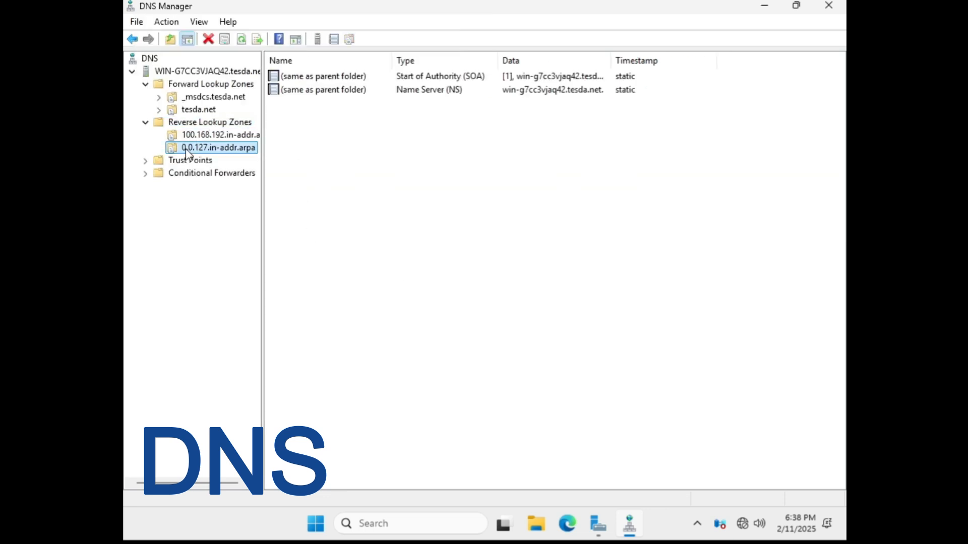
right_click(187, 153)
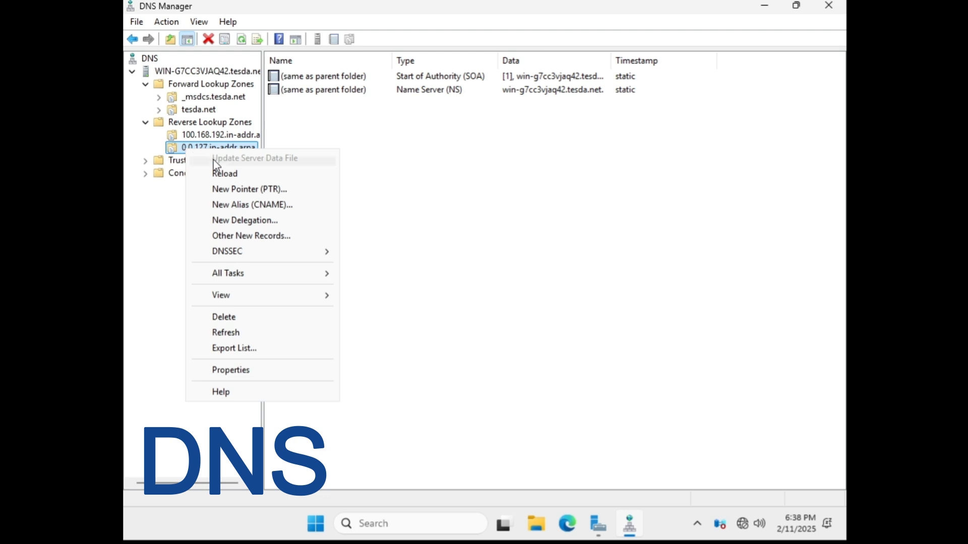
click(247, 191)
click(410, 157)
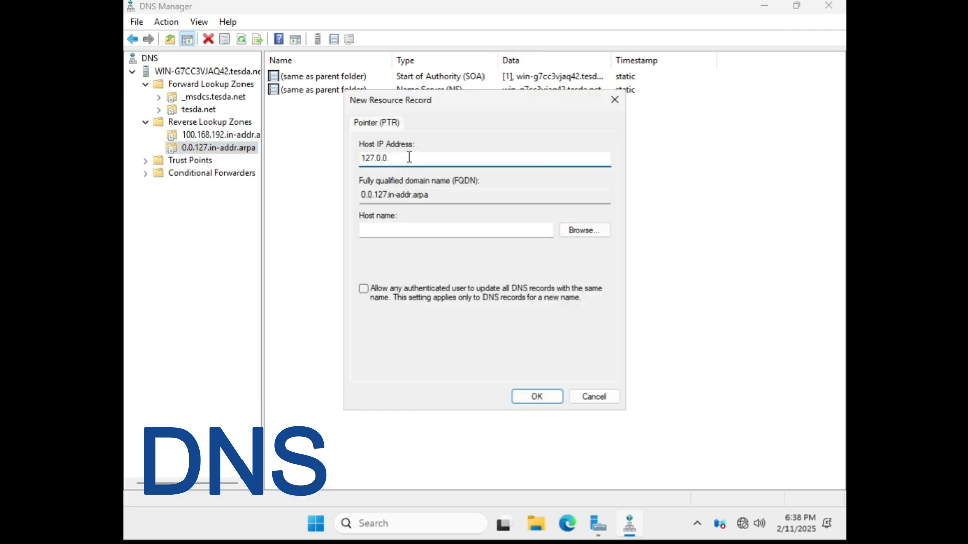
text(1)
Browse for the loopback pointer's host name with all record types shown, opening the tesda.net forward lookup zone
click(584, 230)
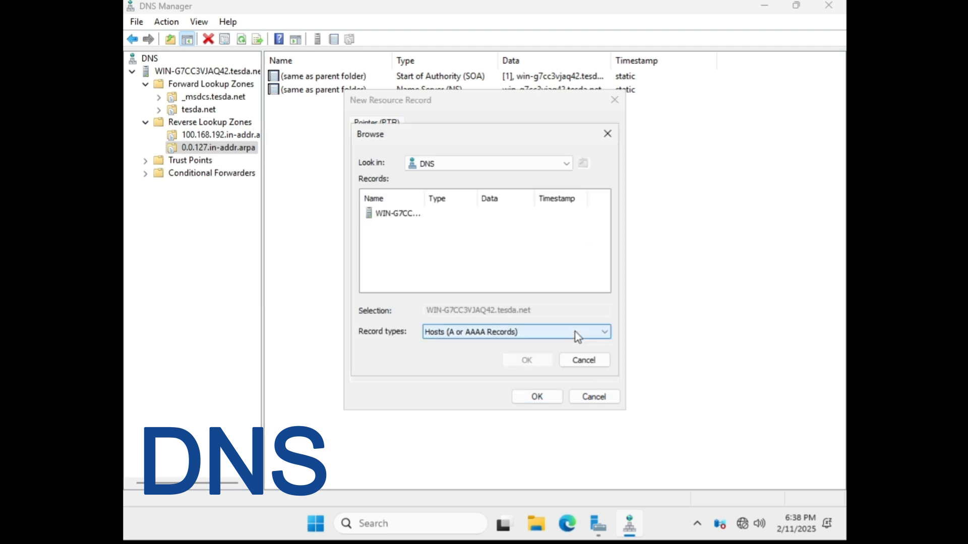
click(566, 333)
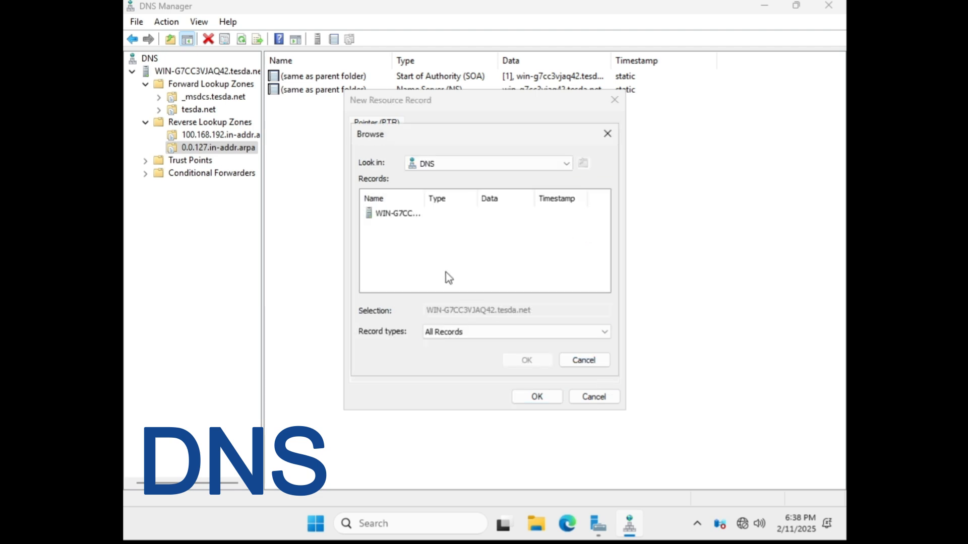
double_click(396, 213)
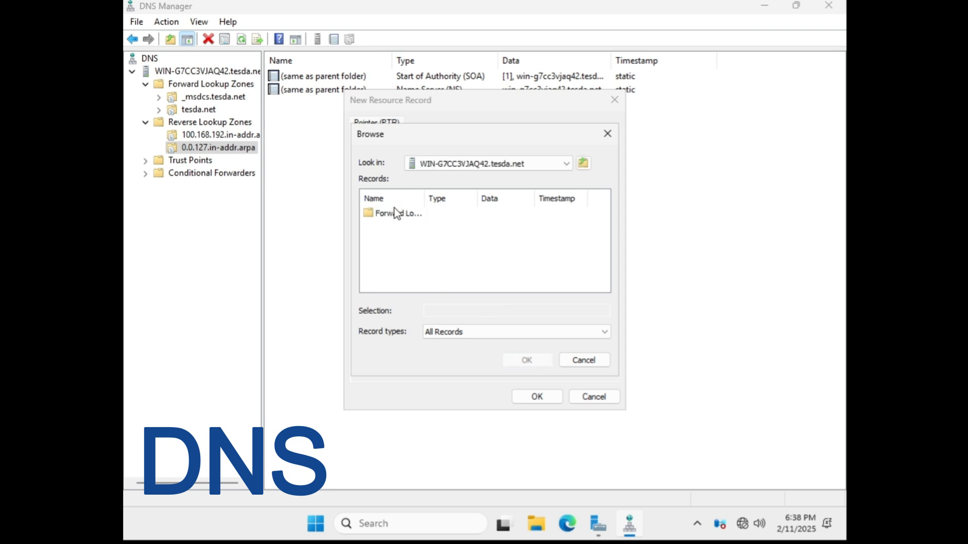
double_click(396, 217)
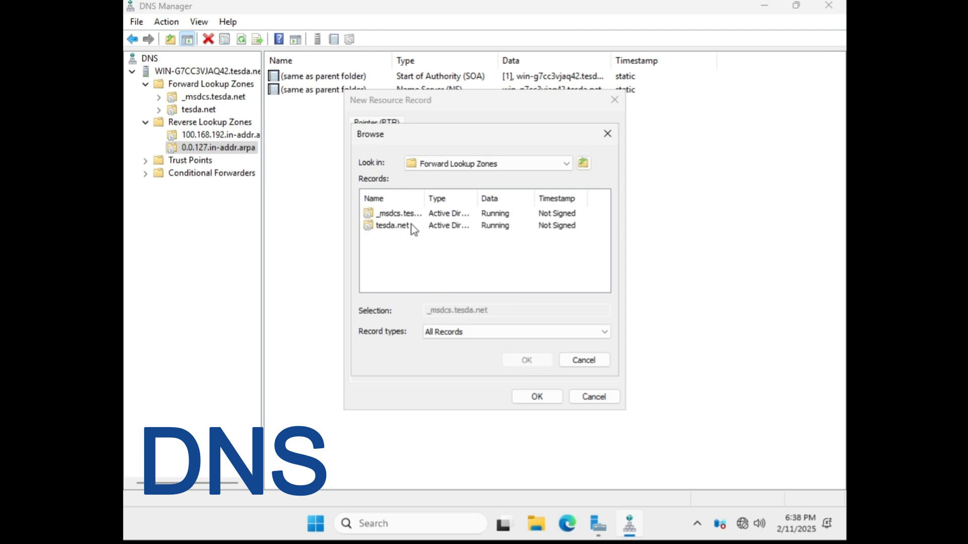
double_click(394, 225)
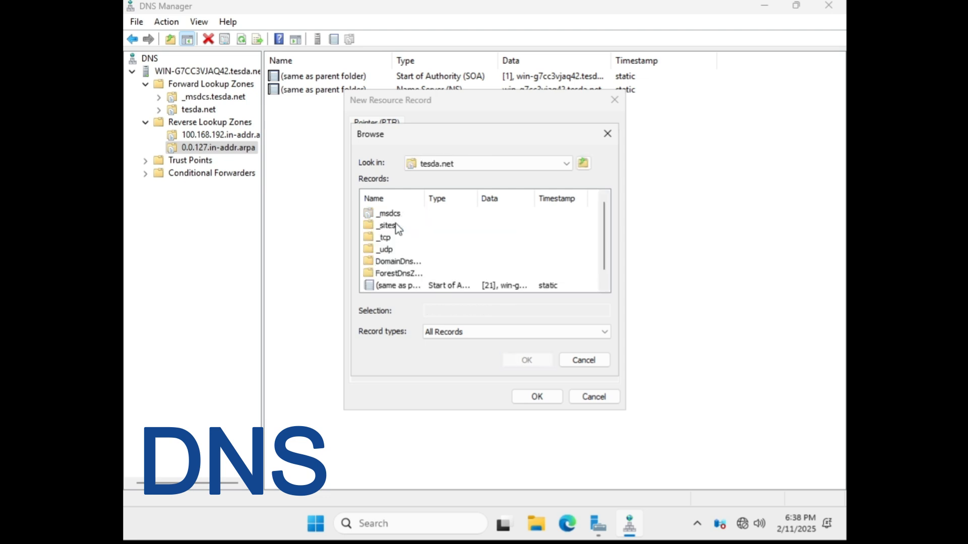
Use tesda.net's Start of Authority record as the host name, create the 127.0.0.1 pointer record, and select it in the zone
drag(477, 197, 557, 213)
scroll(471, 228, down, 1)
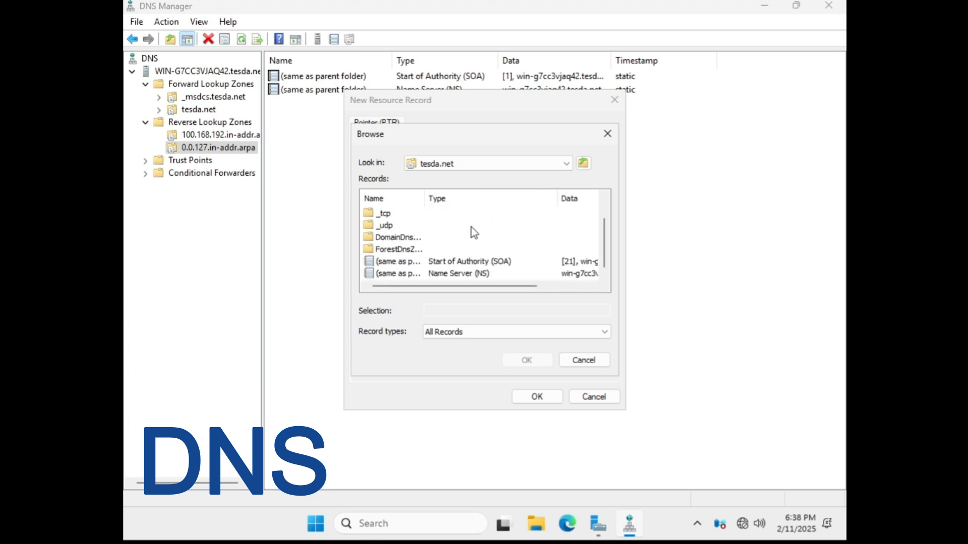
click(398, 262)
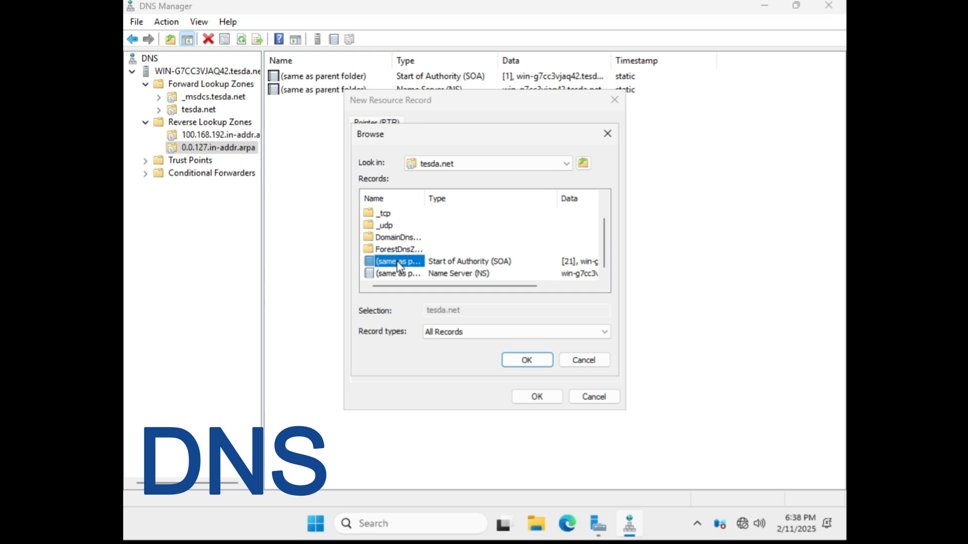
click(540, 360)
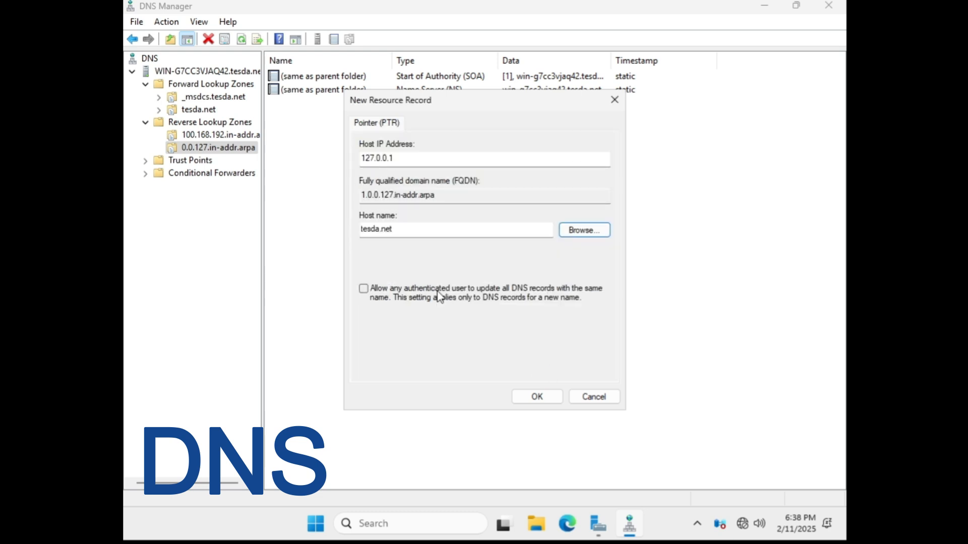
drag(412, 229, 358, 229)
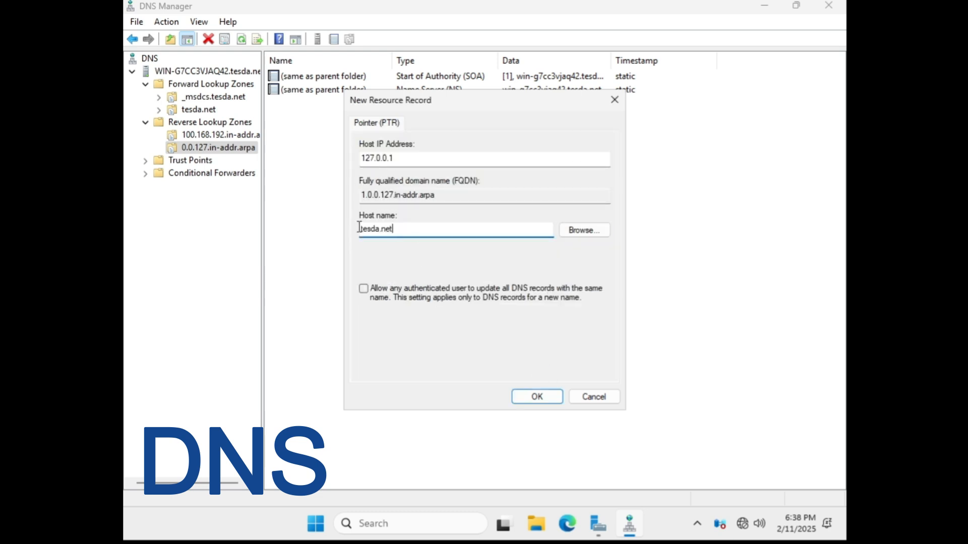
click(544, 399)
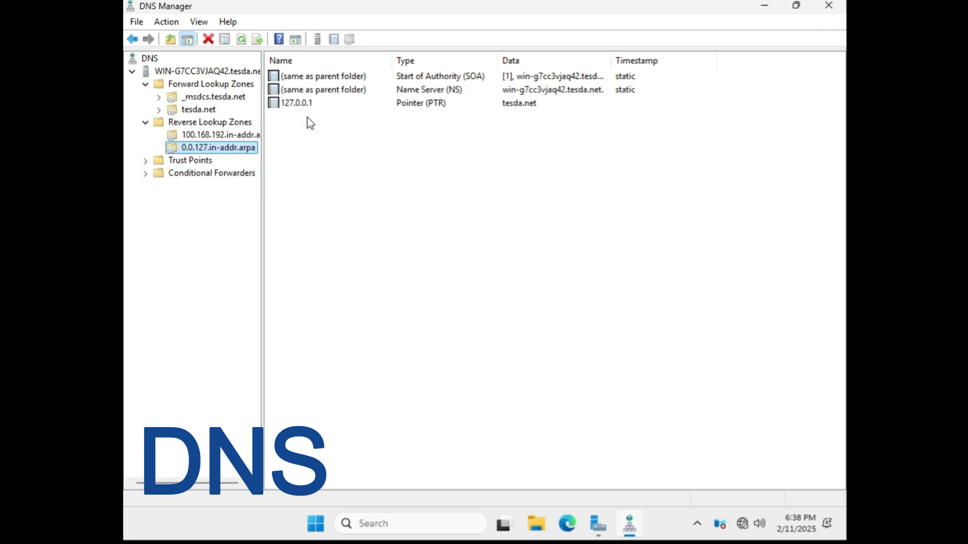
click(298, 103)
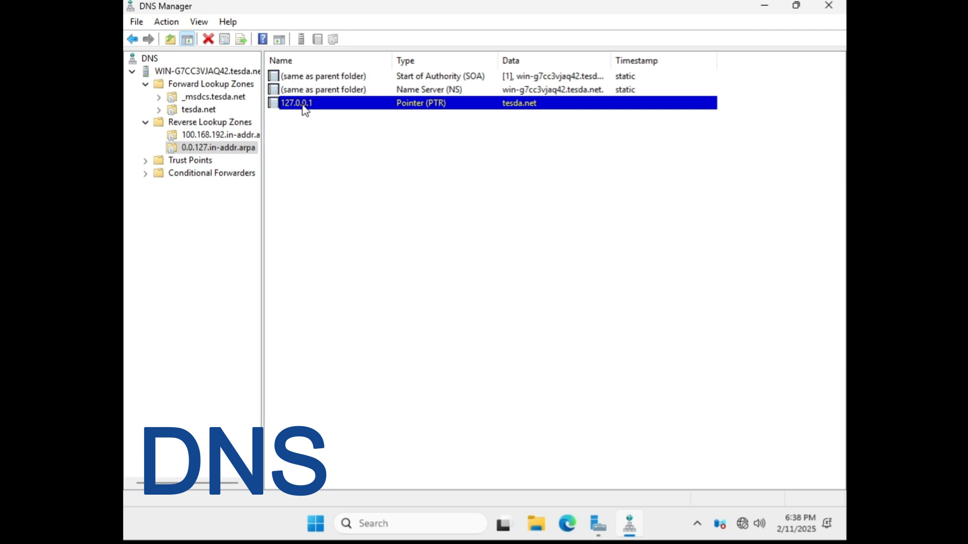